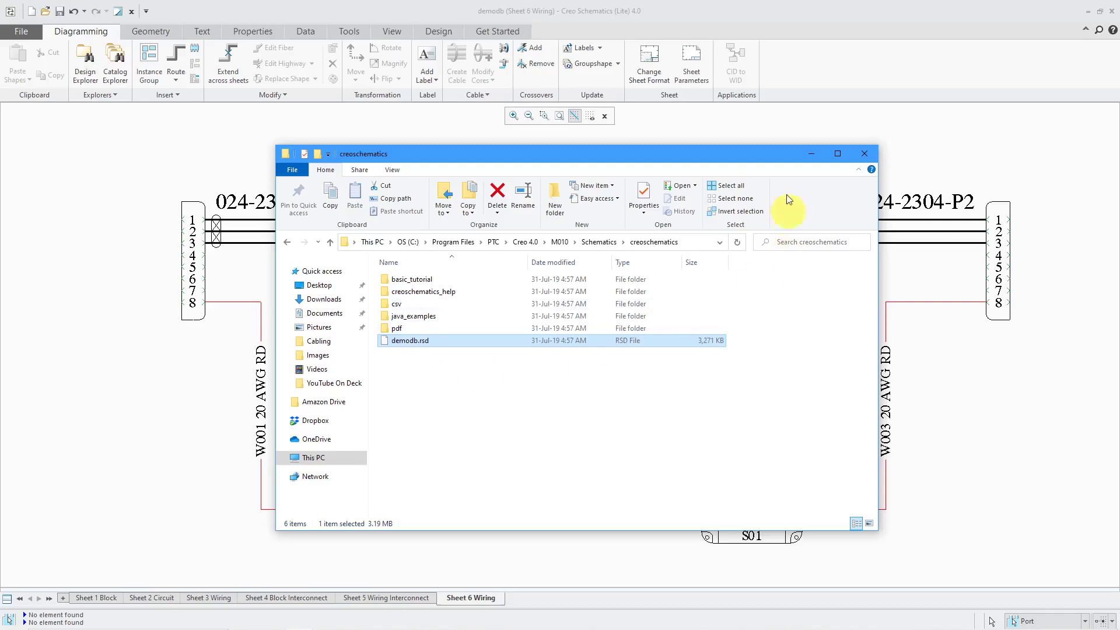
Minimize the creoschematics folder window so the demodb Sheet 6 Wiring diagram shows
{"action": "left_click", "coordinate": [810, 153]}
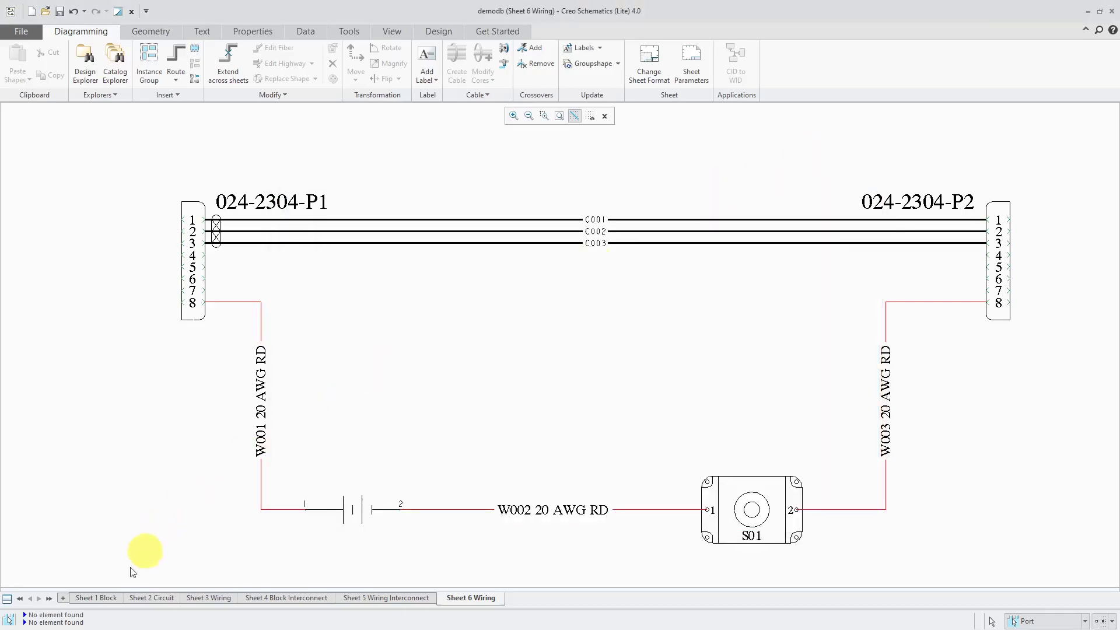
{"action": "left_click", "coordinate": [105, 598]}
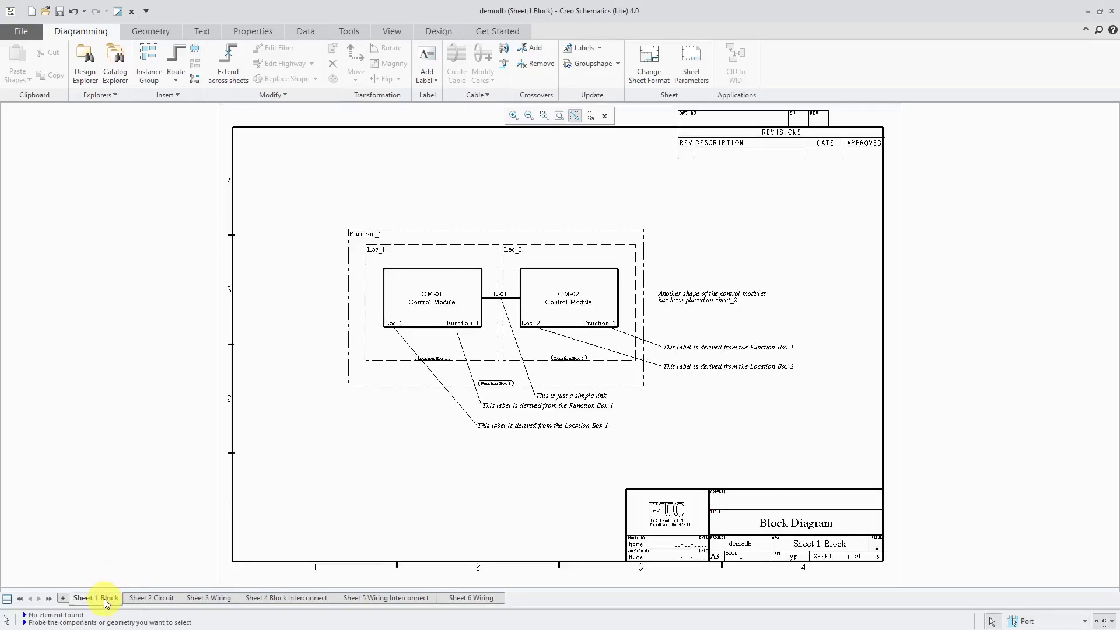
{"action": "left_click", "coordinate": [152, 599]}
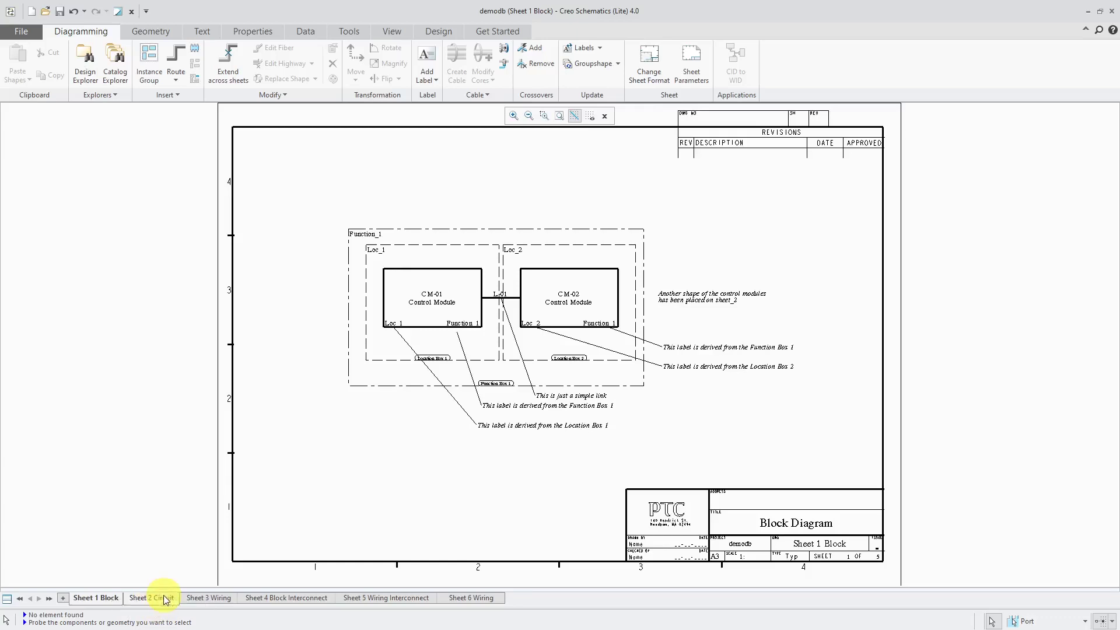
{"action": "left_click", "coordinate": [224, 601]}
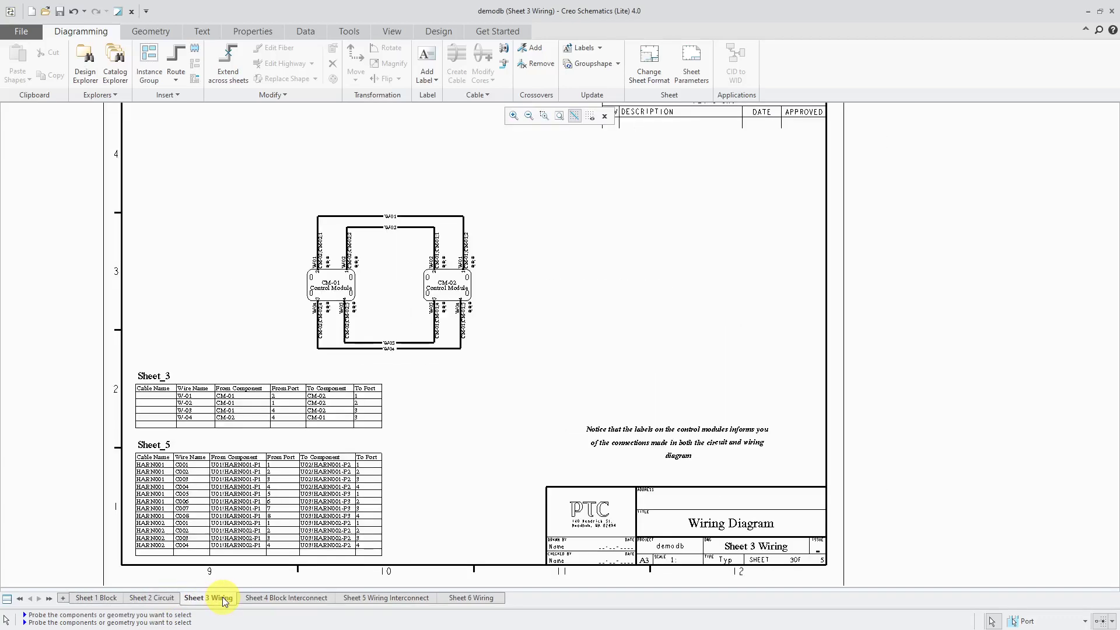
{"action": "left_click", "coordinate": [283, 598]}
{"action": "left_click", "coordinate": [402, 601]}
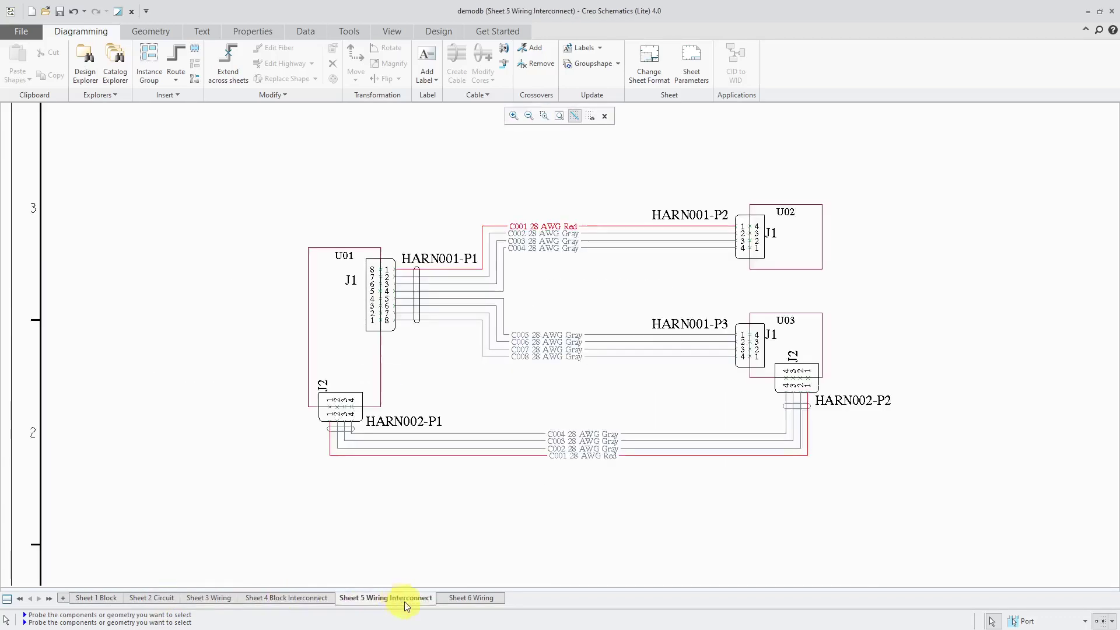
{"action": "left_click", "coordinate": [472, 598]}
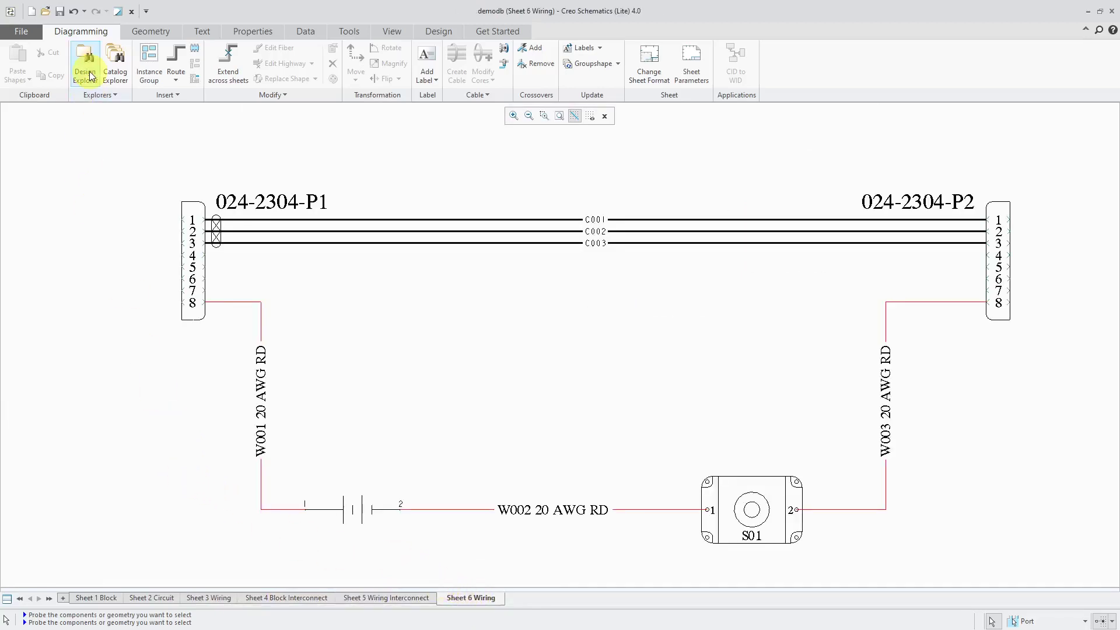
{"action": "left_click", "coordinate": [116, 75]}
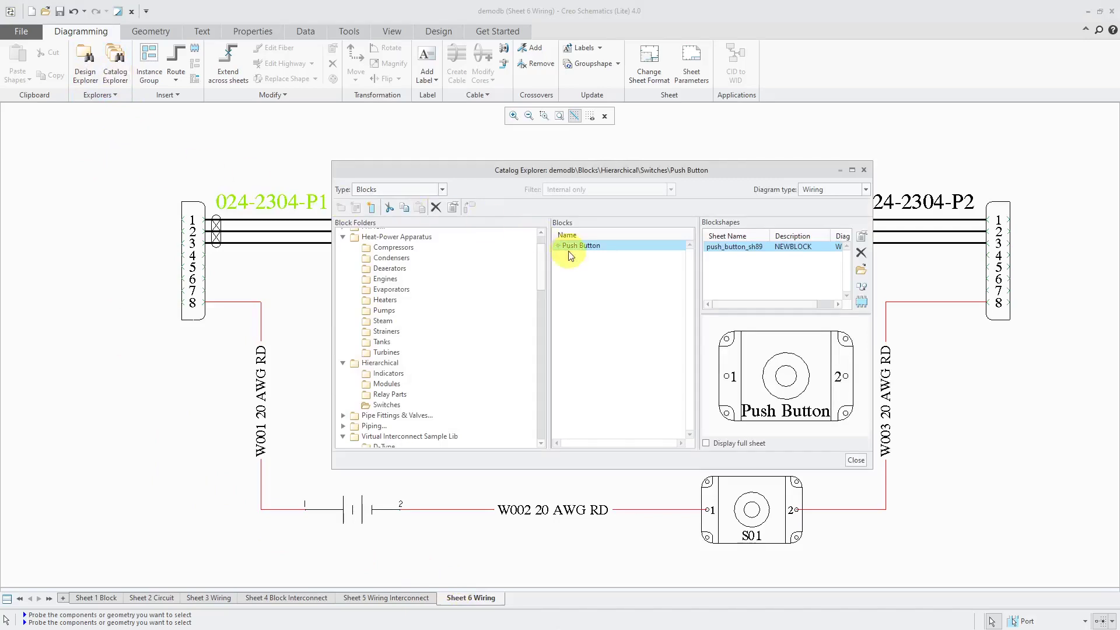
{"action": "left_click", "coordinate": [442, 190]}
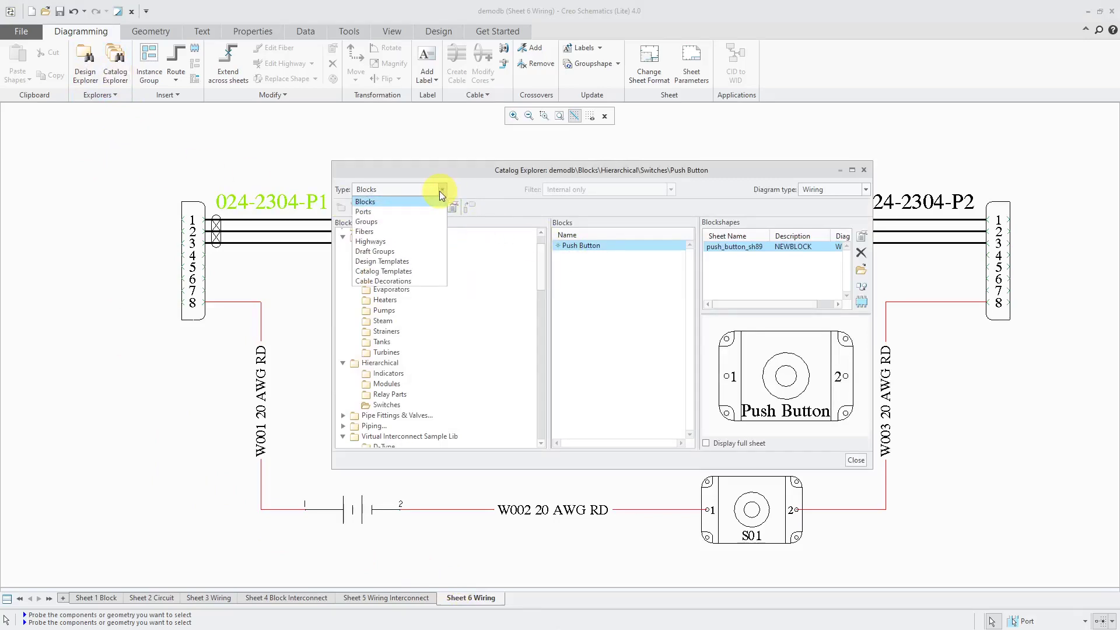
{"action": "left_click", "coordinate": [430, 220]}
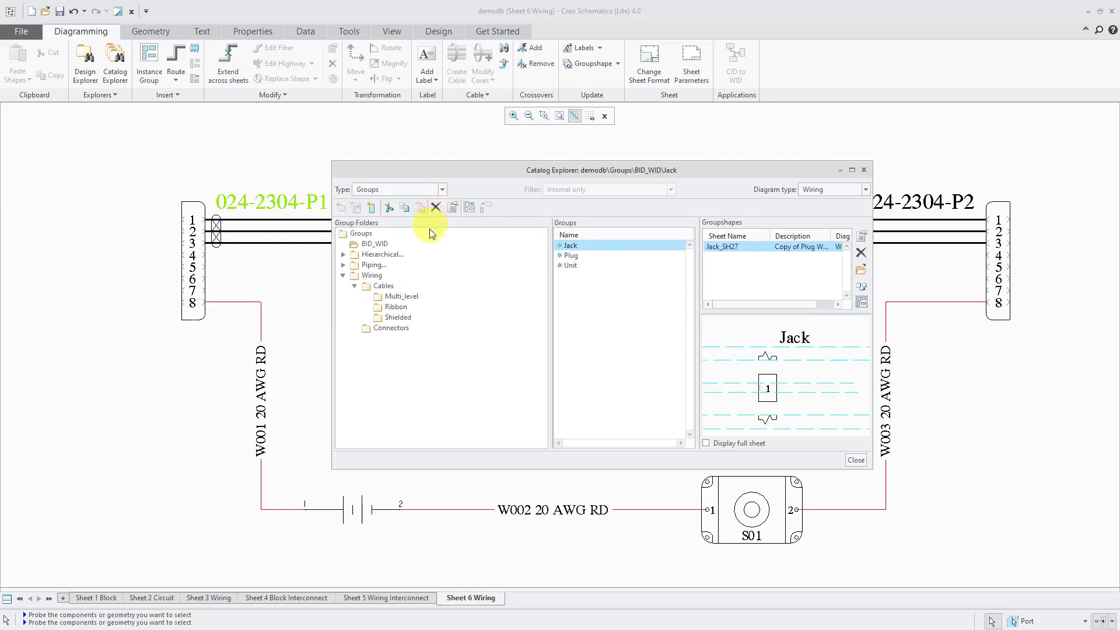
{"action": "left_click", "coordinate": [579, 257]}
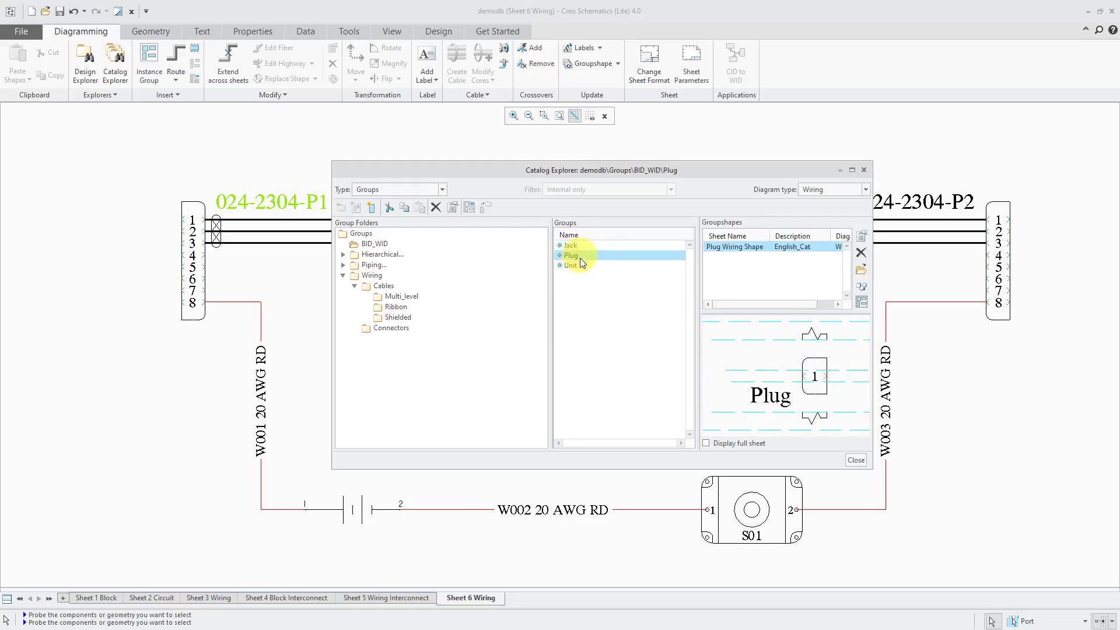
{"action": "left_click", "coordinate": [576, 245]}
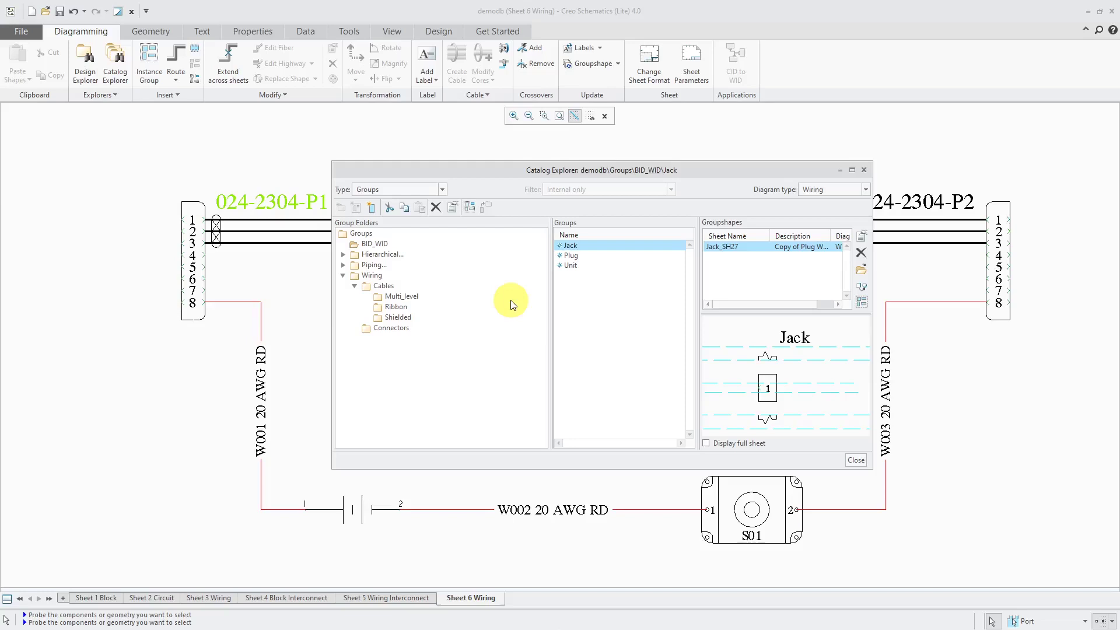
{"action": "left_click", "coordinate": [864, 170]}
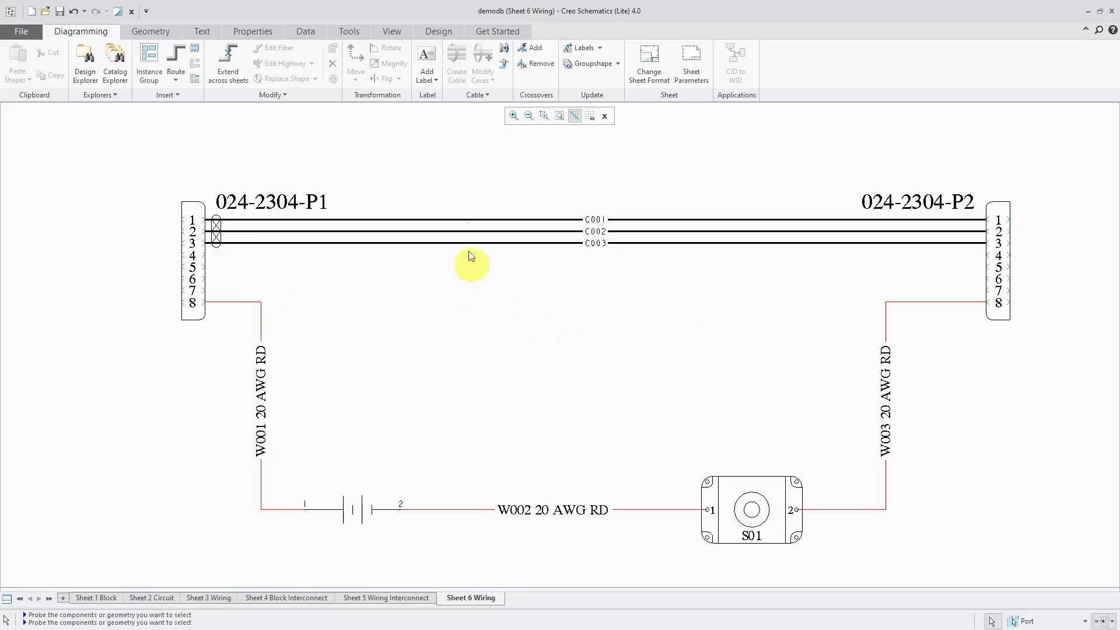
In Edit Global Parameters, check that COMPONENT lists model_name and name_format, then close Define Types
{"action": "left_click", "coordinate": [442, 30]}
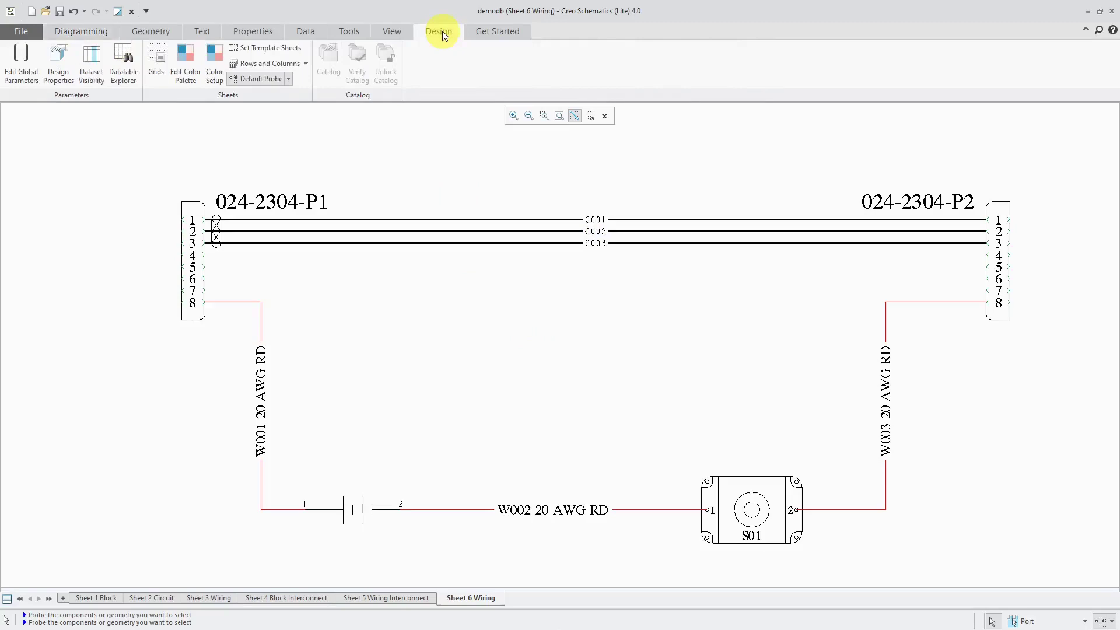
{"action": "left_click", "coordinate": [31, 74]}
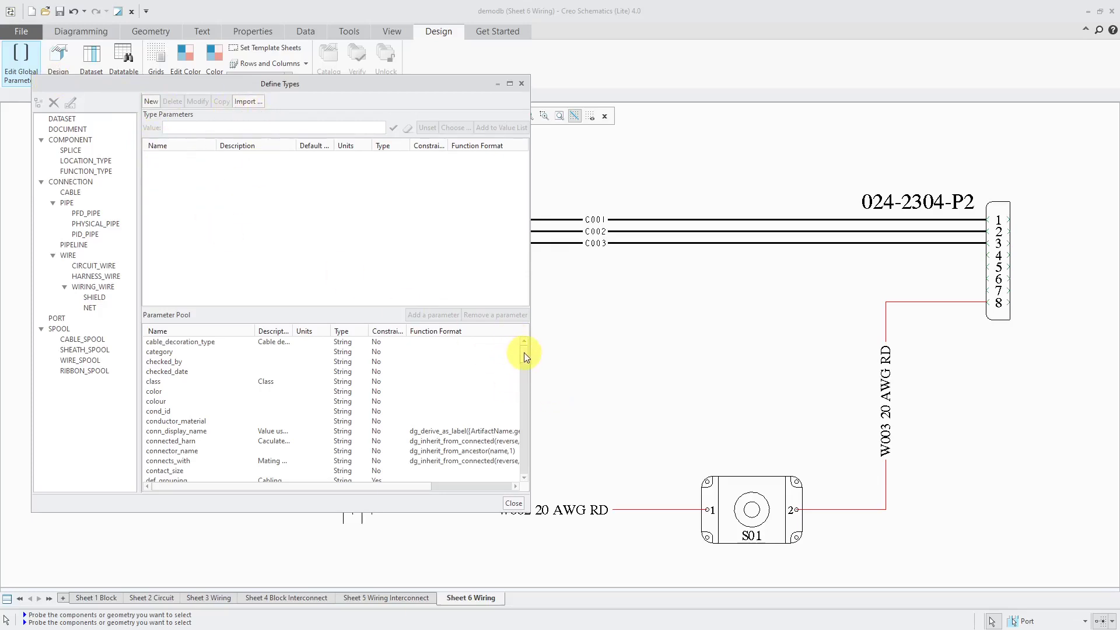
{"action": "mouse_move", "coordinate": [524, 352]}
{"action": "left_mouse_down"}
{"action": "mouse_move", "coordinate": [524, 470]}
{"action": "mouse_move", "coordinate": [533, 343]}
{"action": "left_mouse_up"}
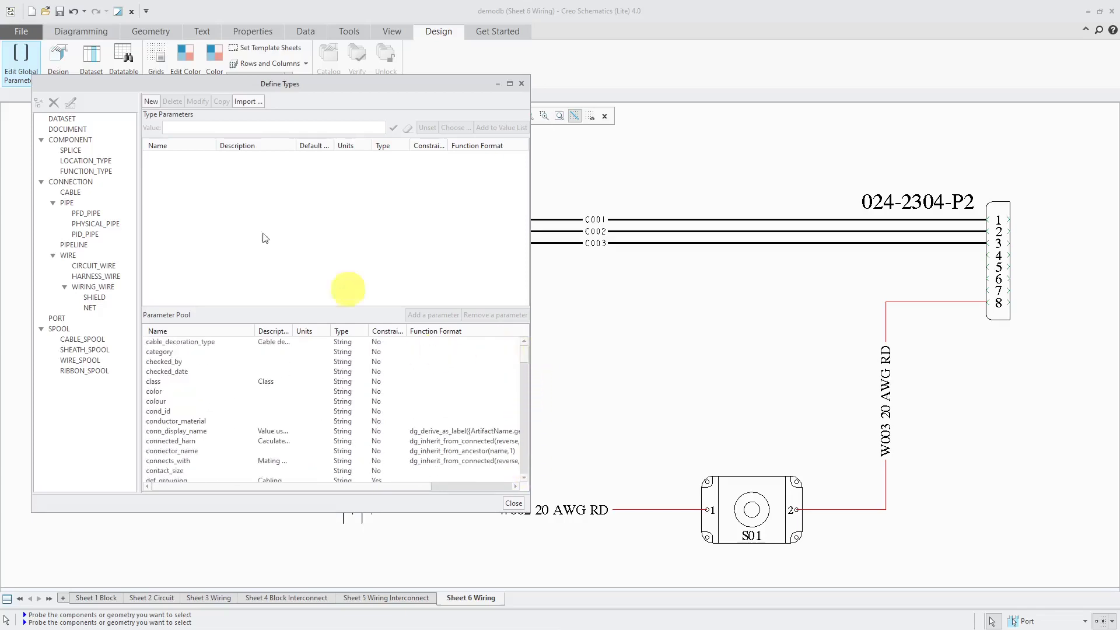
{"action": "left_click", "coordinate": [76, 140]}
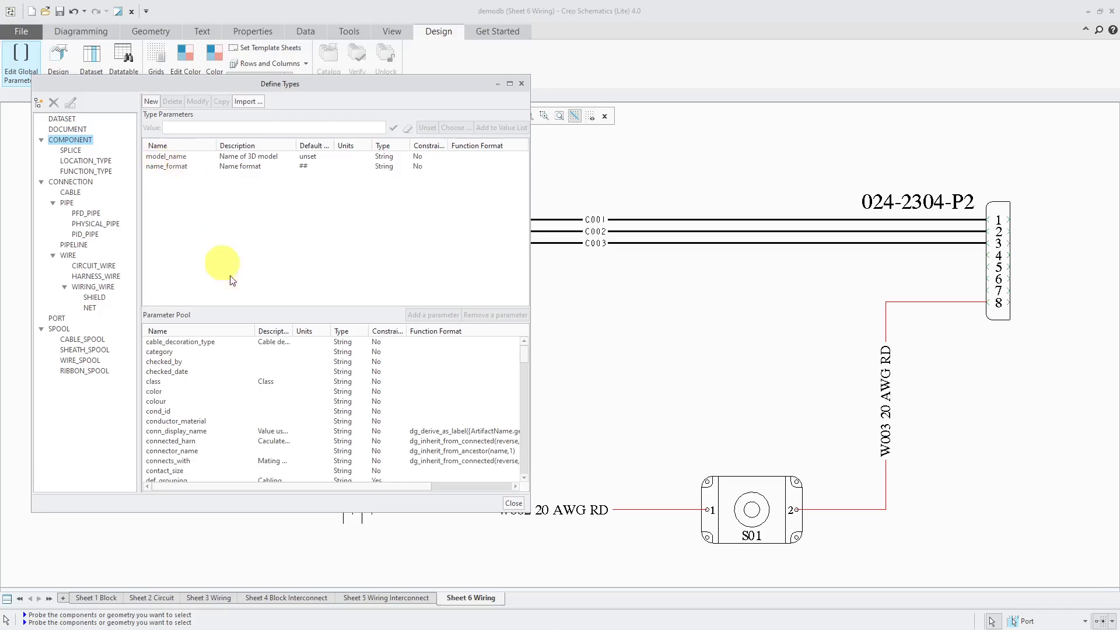
{"action": "left_click", "coordinate": [512, 504]}
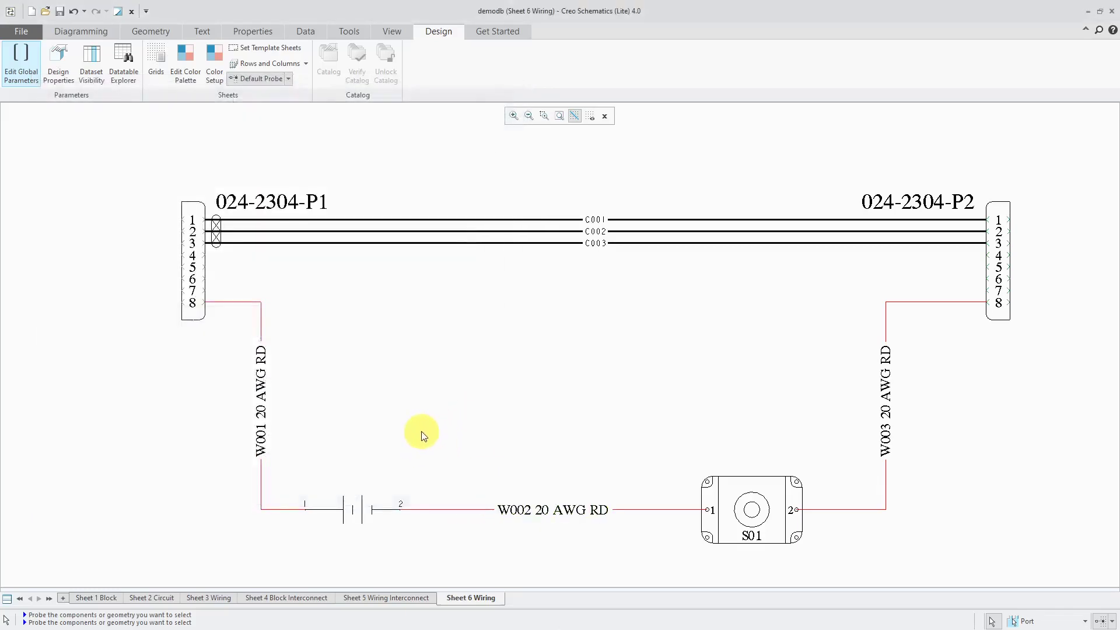
In connector 024-2304-P1's Group Properties, add model_name and set it to d38999_26fa
{"action": "left_click", "coordinate": [184, 325]}
{"action": "right_click", "coordinate": [156, 353]}
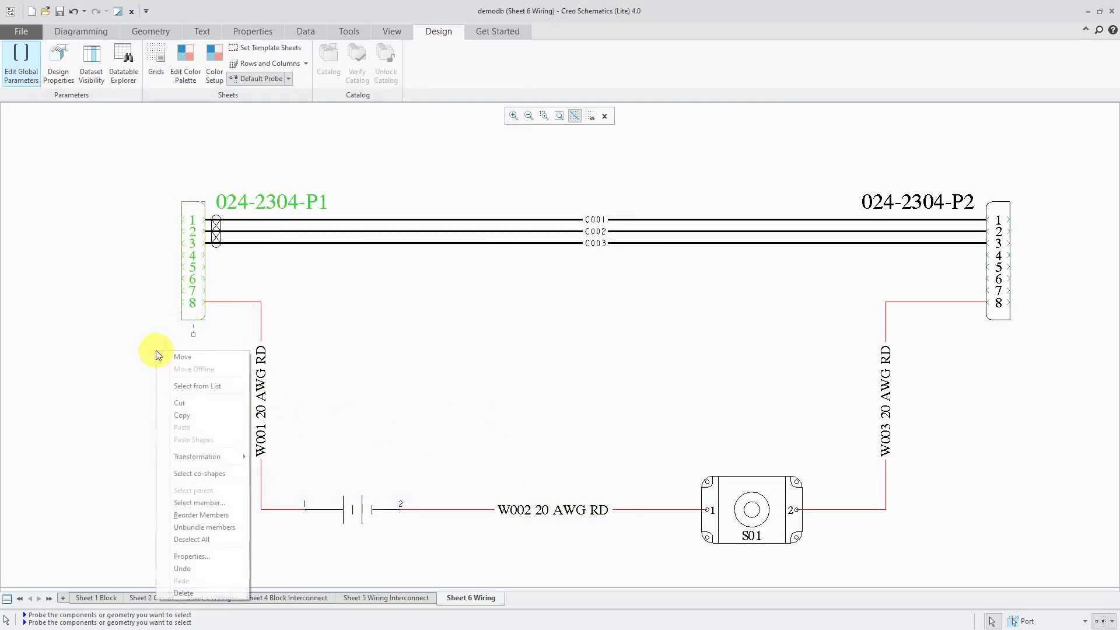
{"action": "left_click", "coordinate": [218, 554]}
{"action": "left_click_drag", "start_coordinate": [810, 122], "coordinate": [437, 124]}
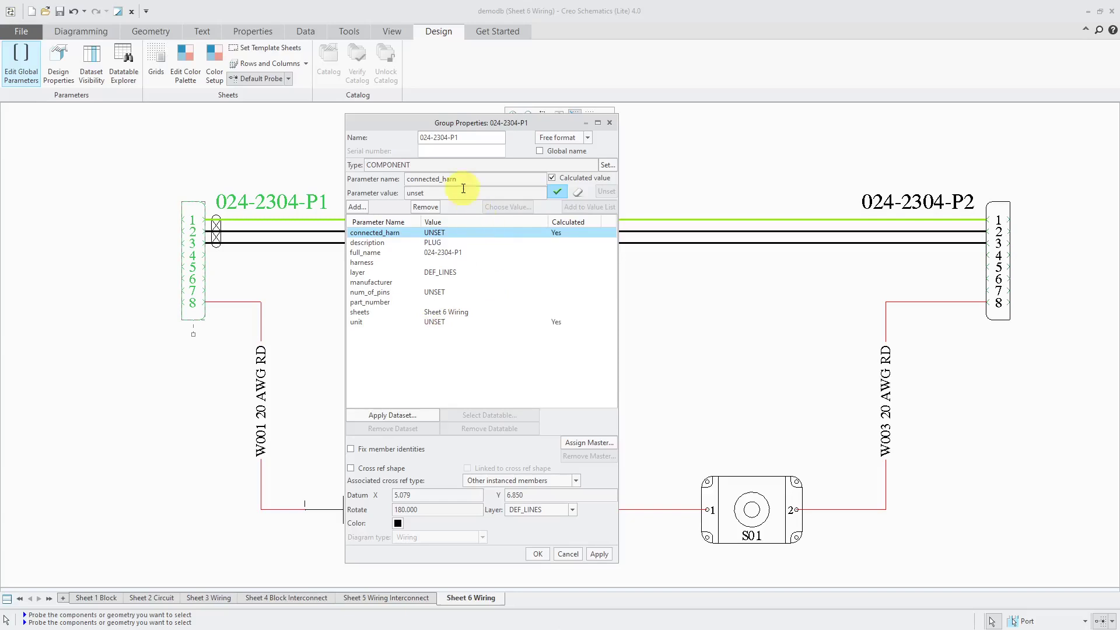
{"action": "left_click", "coordinate": [360, 208]}
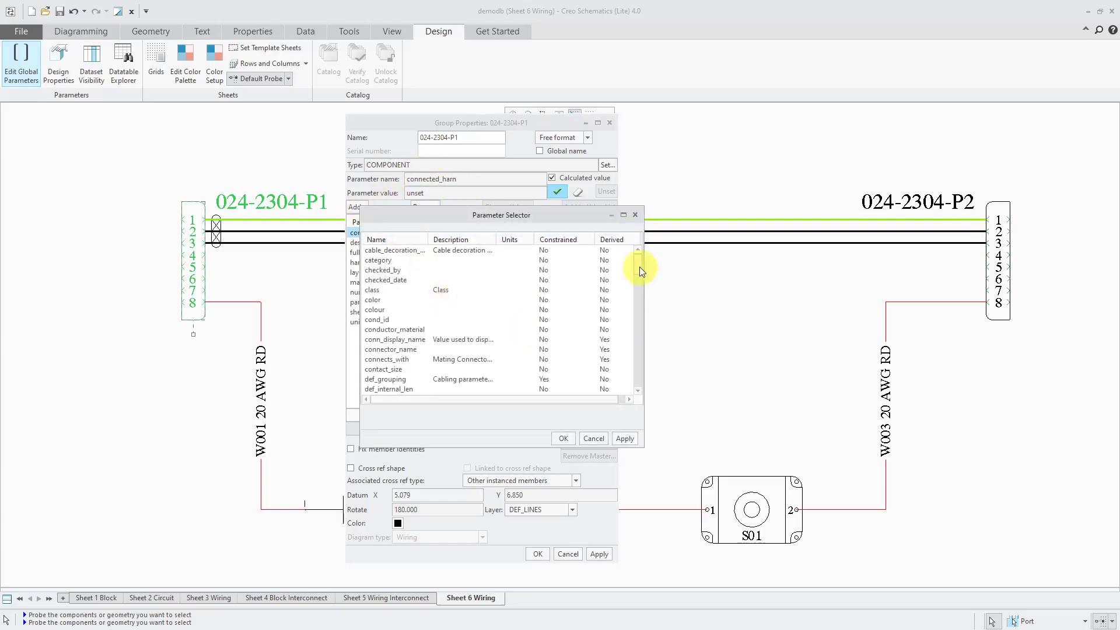
{"action": "left_click_drag", "start_coordinate": [639, 271], "coordinate": [635, 315]}
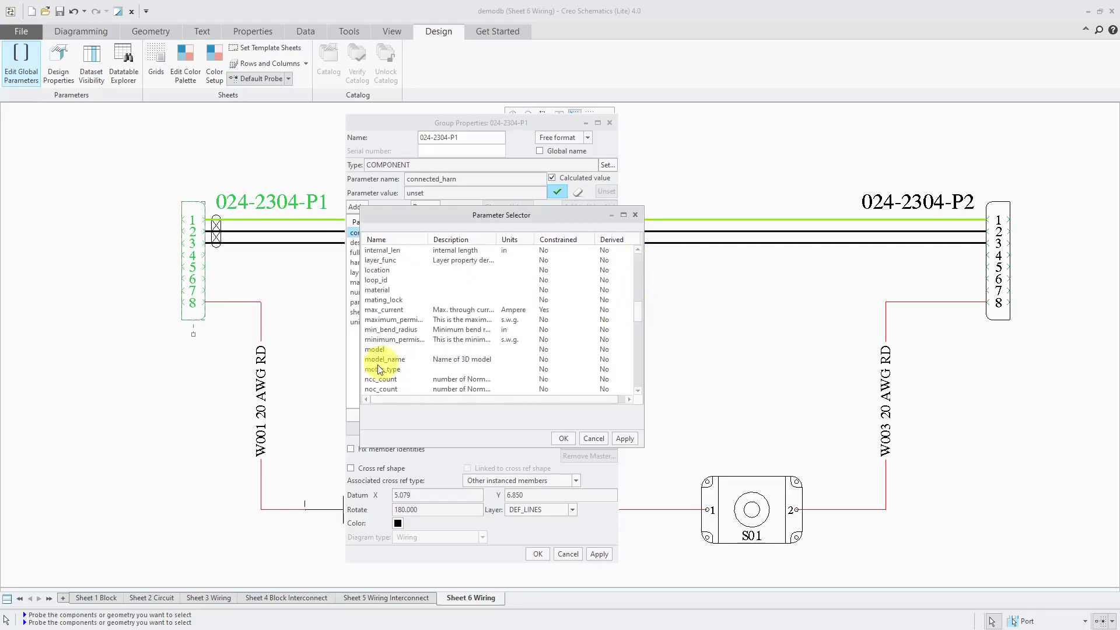
{"action": "left_click", "coordinate": [384, 358]}
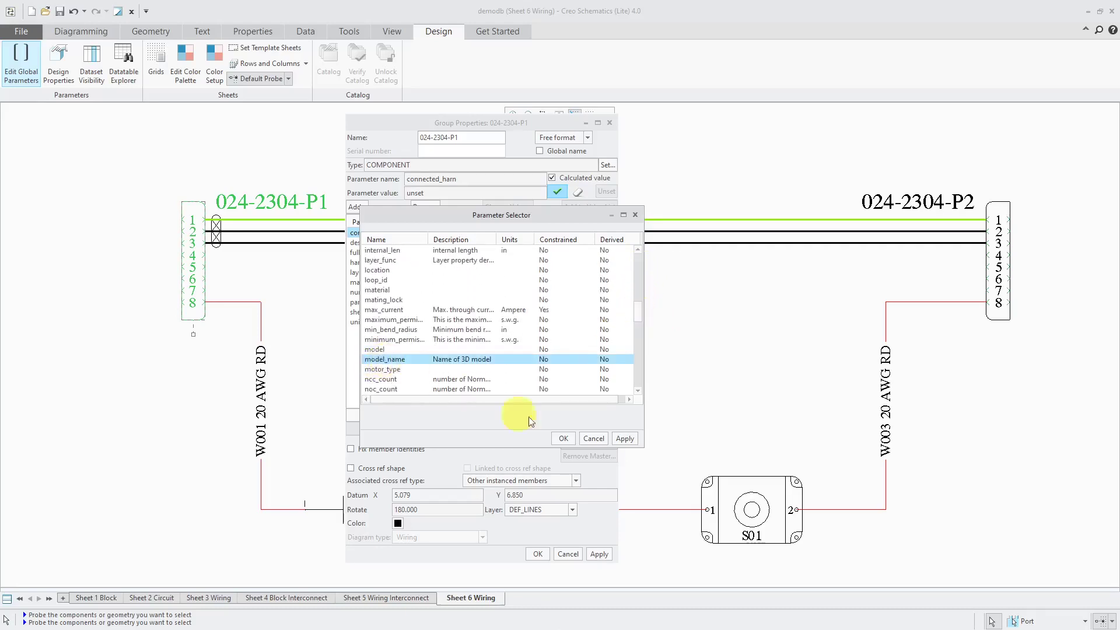
{"action": "left_click", "coordinate": [564, 439]}
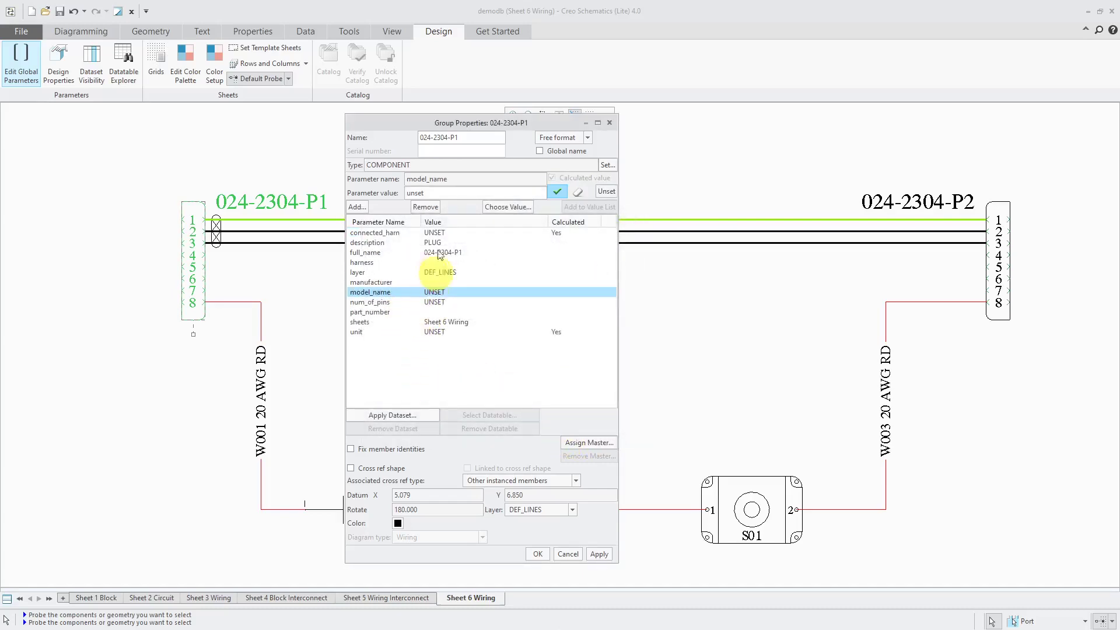
{"action": "double_click", "coordinate": [450, 192]}
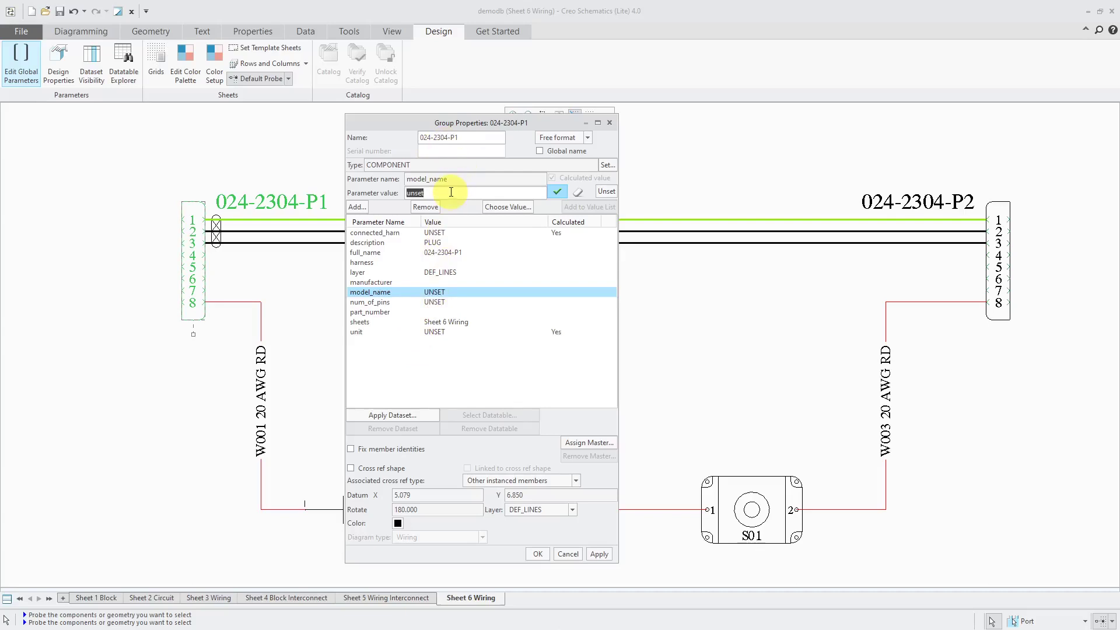
{"action": "type", "text": "d38999_26fa"}
{"action": "key", "text": "Return"}
Add def_internal_len to connector 024-2304-P1 with a value of 0
{"action": "left_click", "coordinate": [357, 207]}
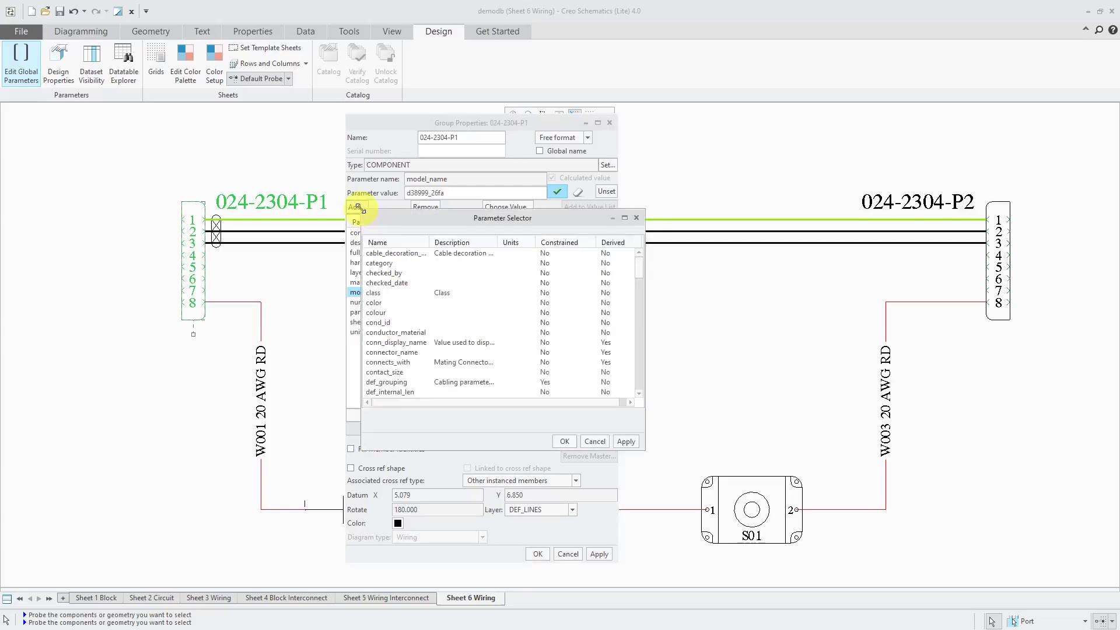
{"action": "left_click", "coordinate": [405, 392]}
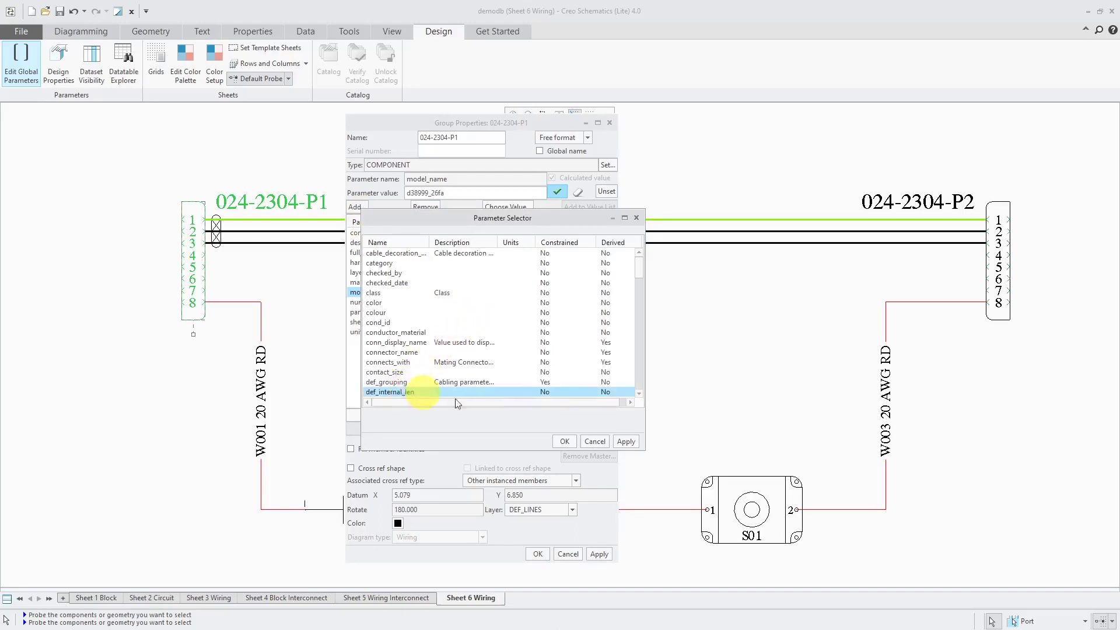
{"action": "left_click", "coordinate": [564, 441]}
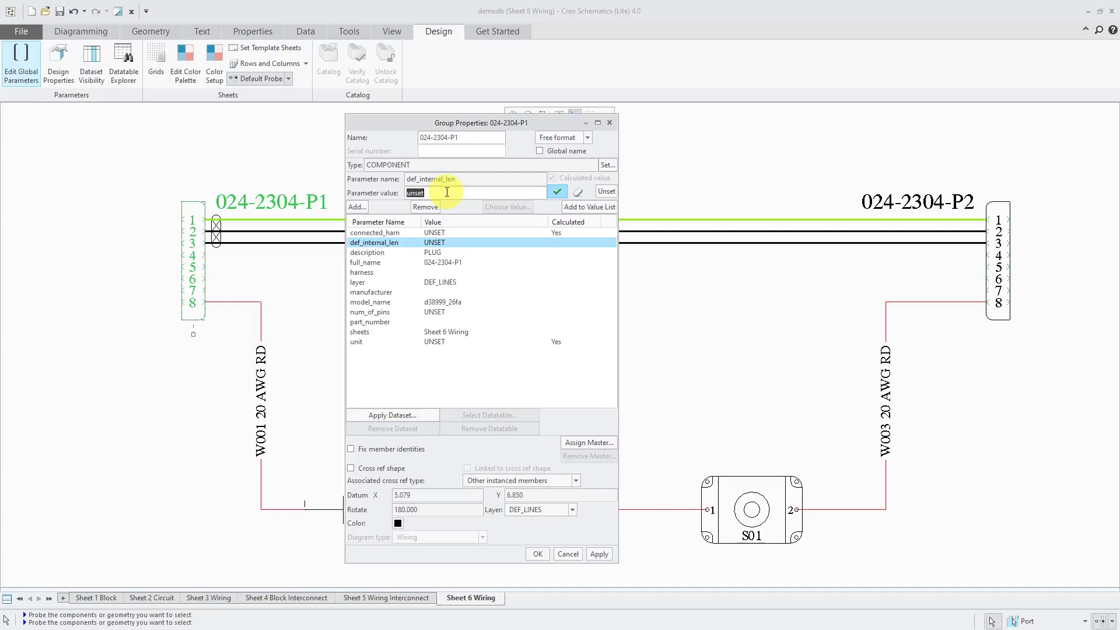
{"action": "type", "text": "0"}
{"action": "key", "text": "Return"}
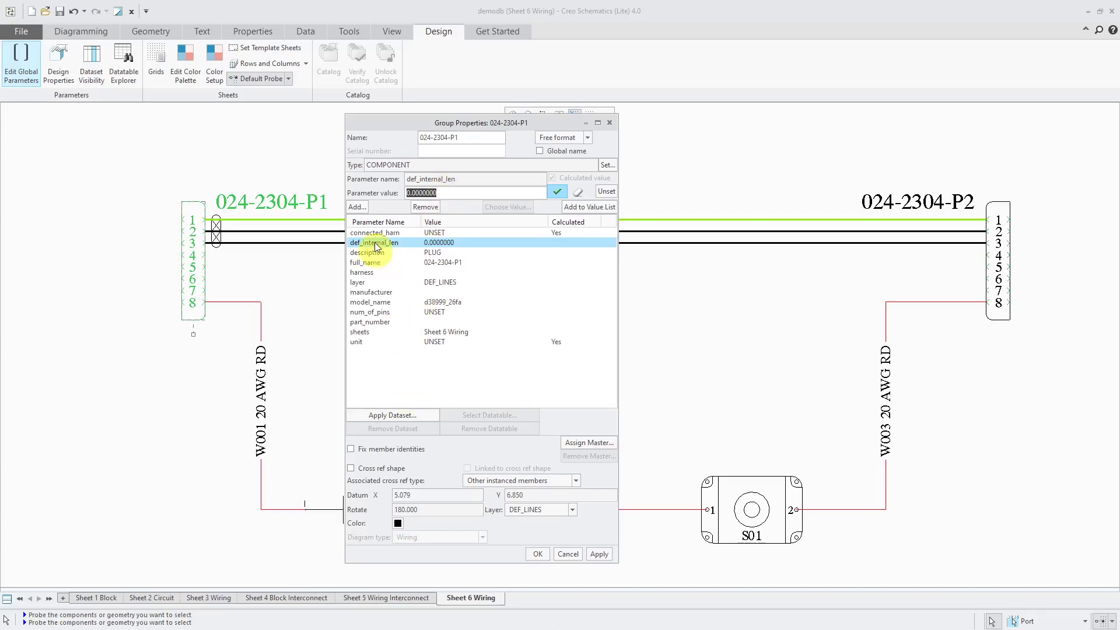
Add def_grouping to connector 024-2304-P1, set num_of_pins to 8, and apply Group Properties
{"action": "left_click", "coordinate": [354, 206]}
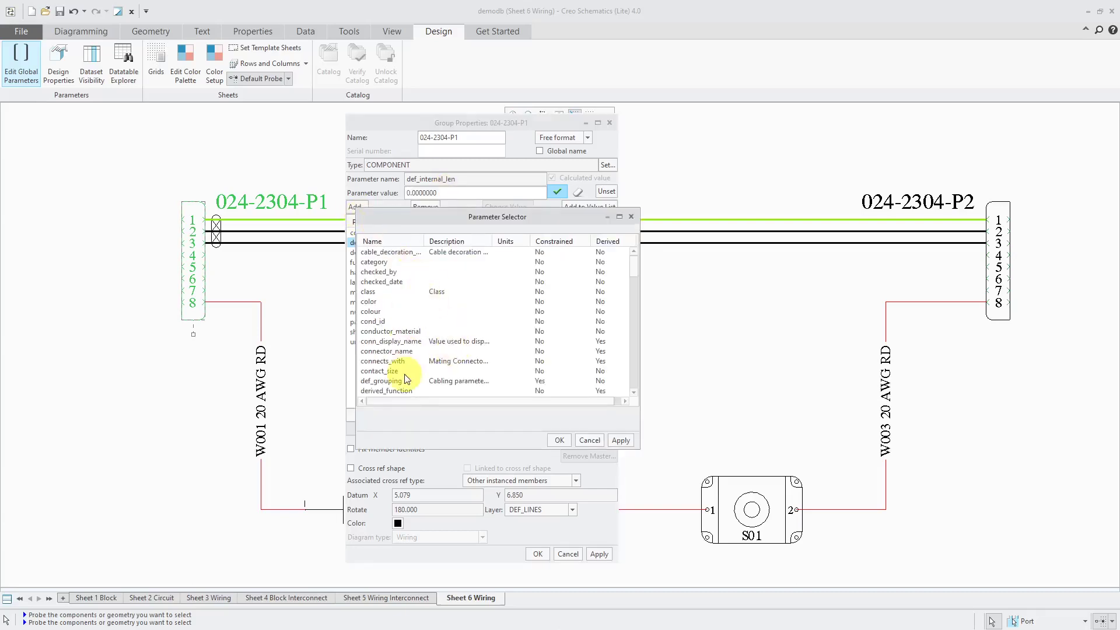
{"action": "left_click", "coordinate": [383, 381]}
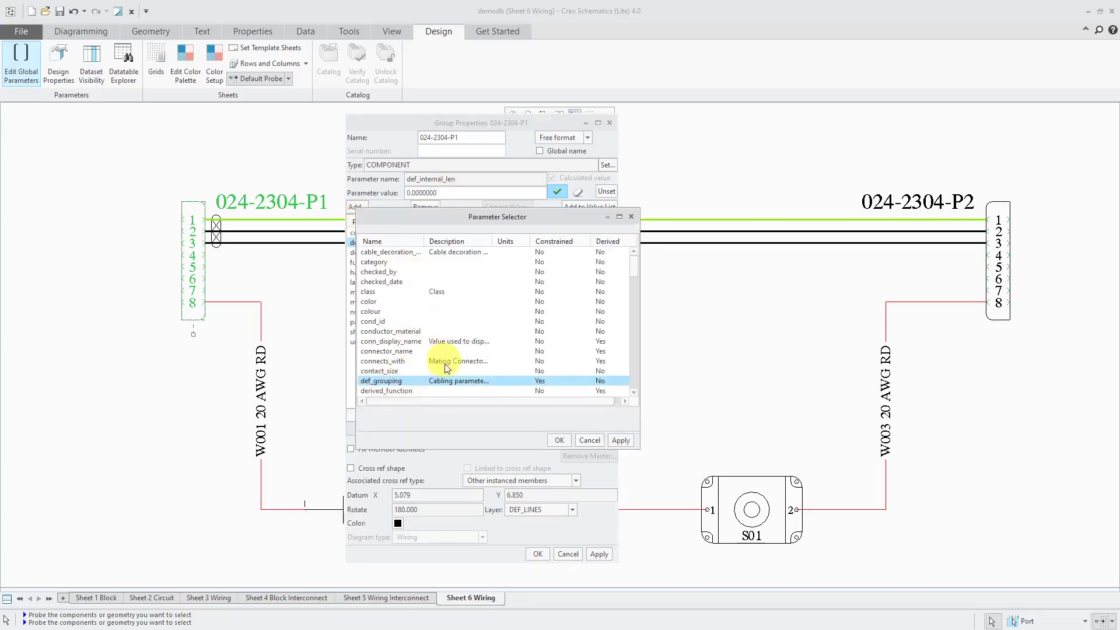
{"action": "left_click", "coordinate": [565, 443]}
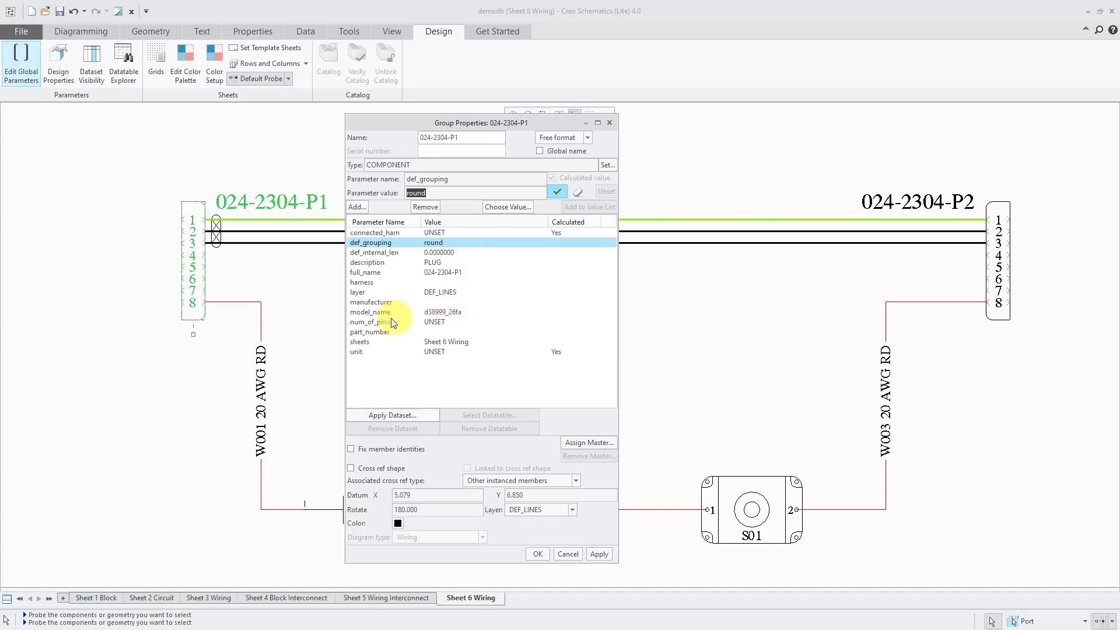
{"action": "left_click", "coordinate": [432, 322]}
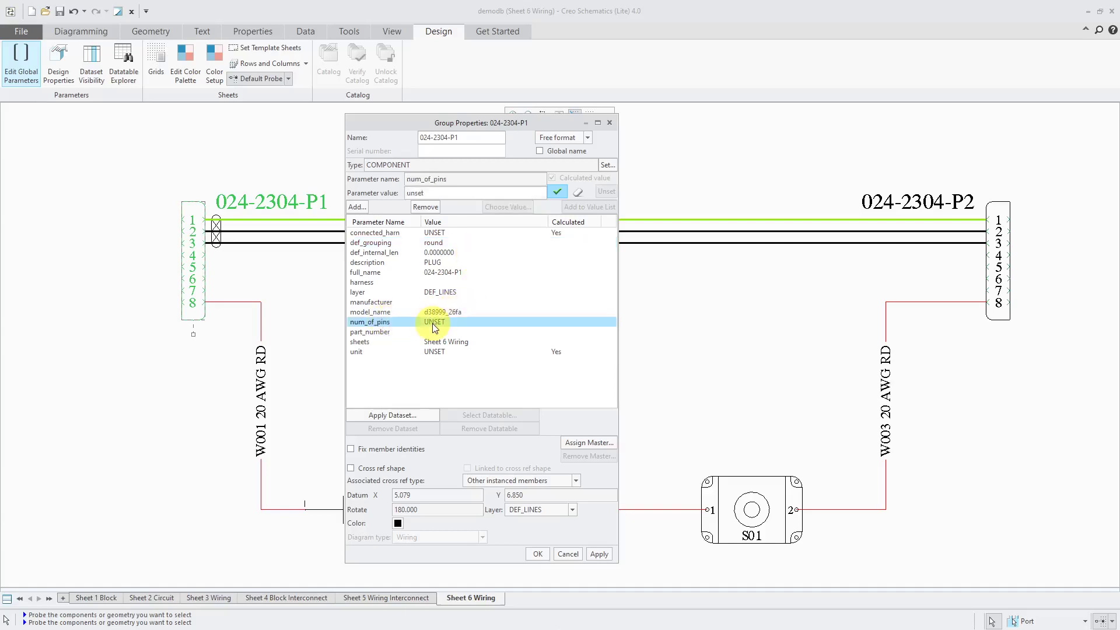
{"action": "double_click", "coordinate": [452, 193]}
{"action": "type", "text": "8"}
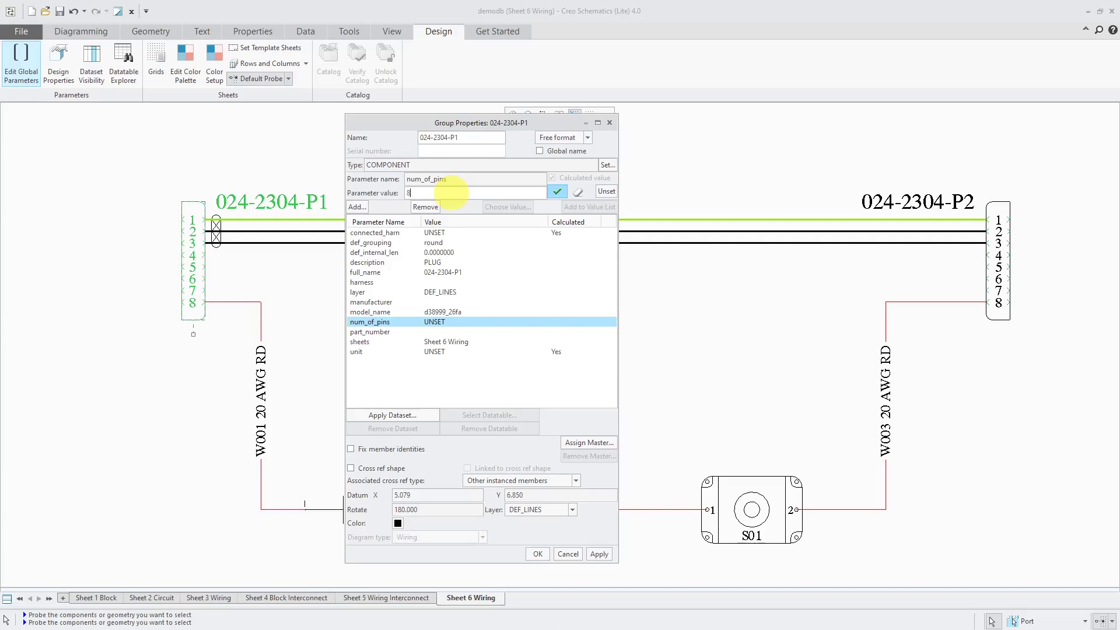
{"action": "key", "text": "Return"}
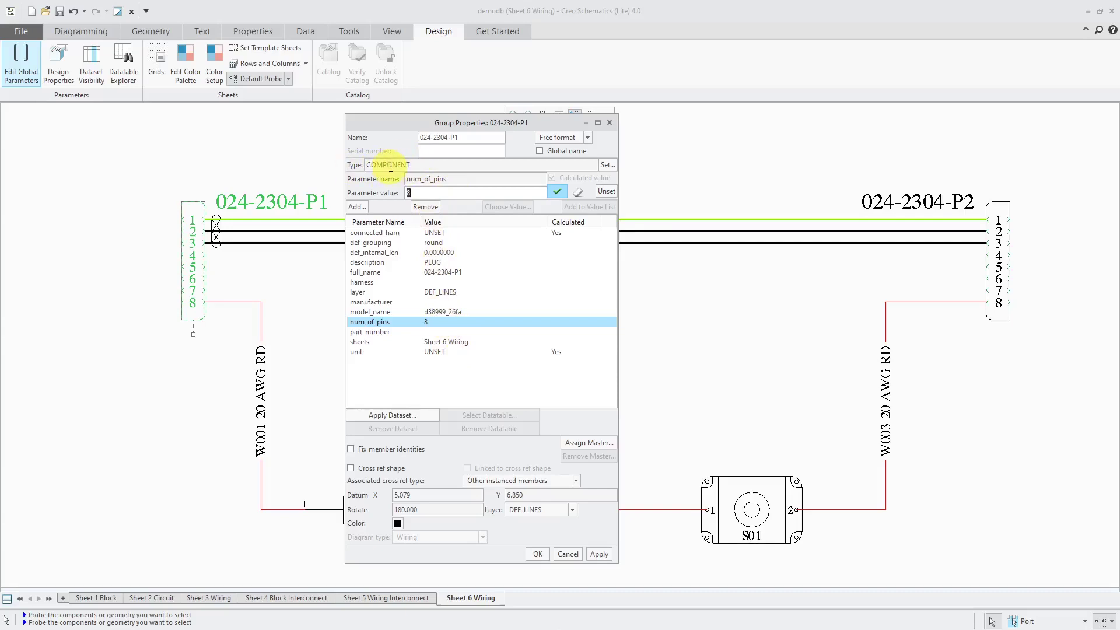
{"action": "left_click", "coordinate": [537, 554]}
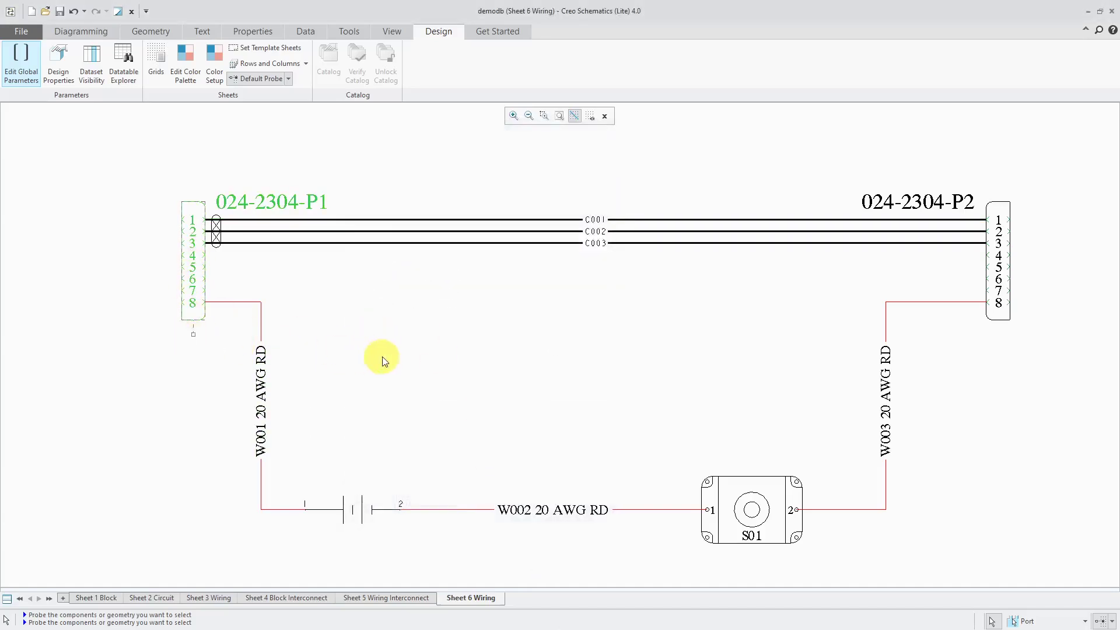
Open the Properties of switch block S01
{"action": "left_click", "coordinate": [745, 478]}
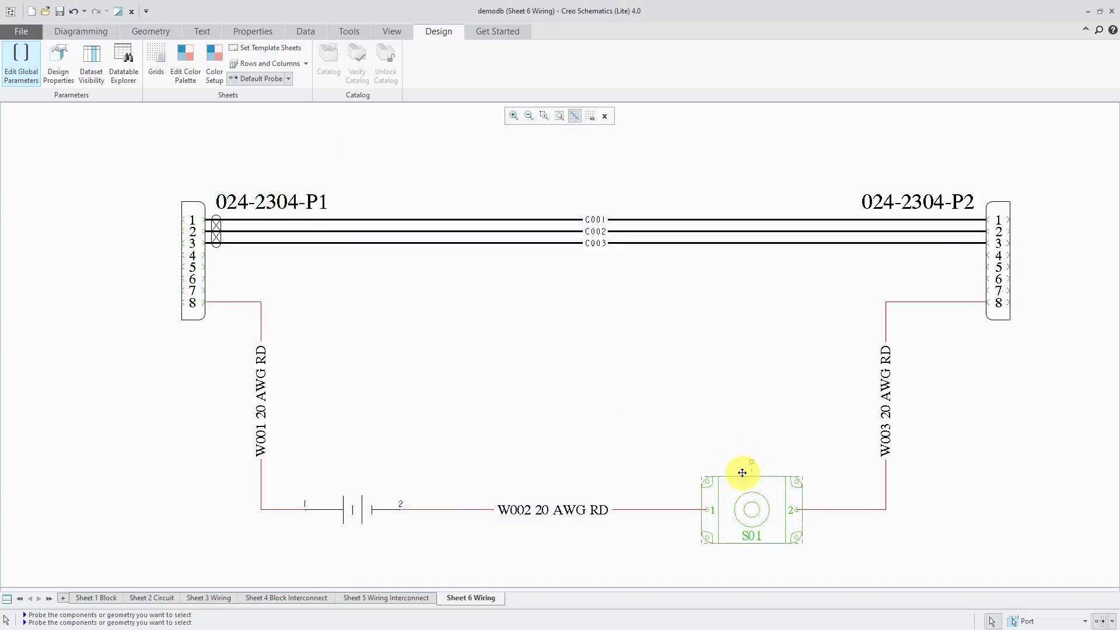
{"action": "right_click", "coordinate": [663, 362]}
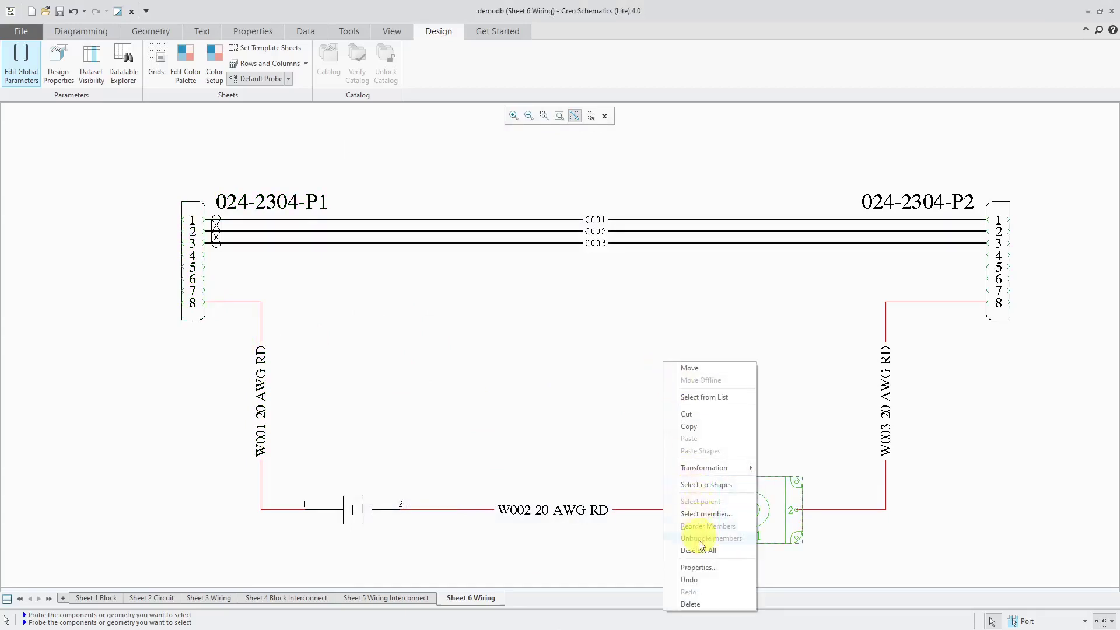
{"action": "left_click", "coordinate": [701, 566]}
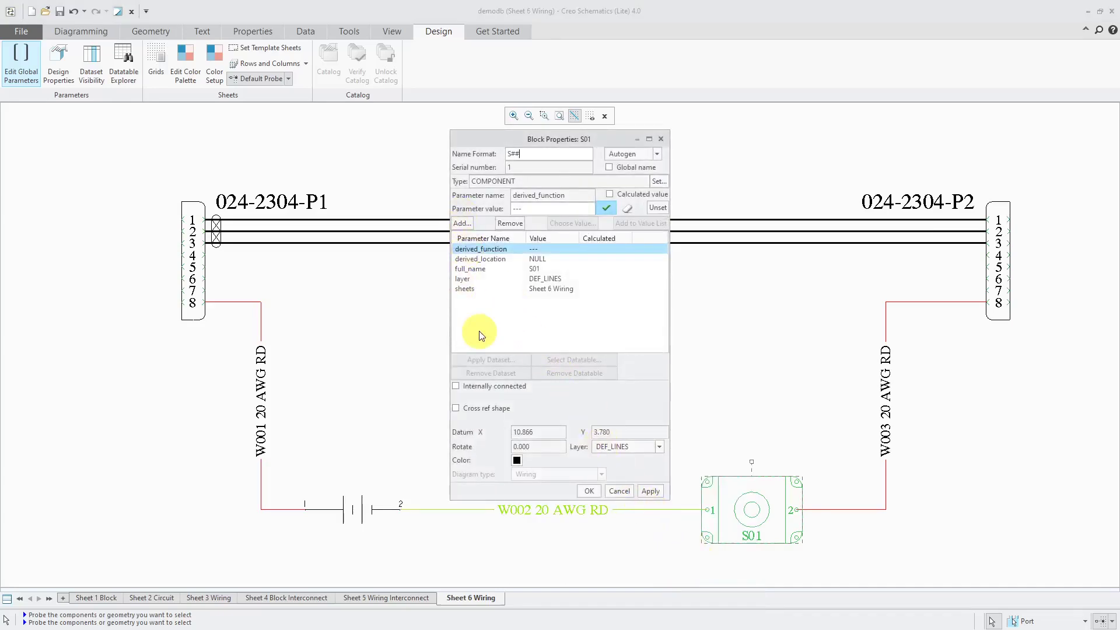
Add def_grouping, def_internal_len, model_name and num_of_pins together from the Parameter Selector
{"action": "left_click", "coordinate": [462, 223]}
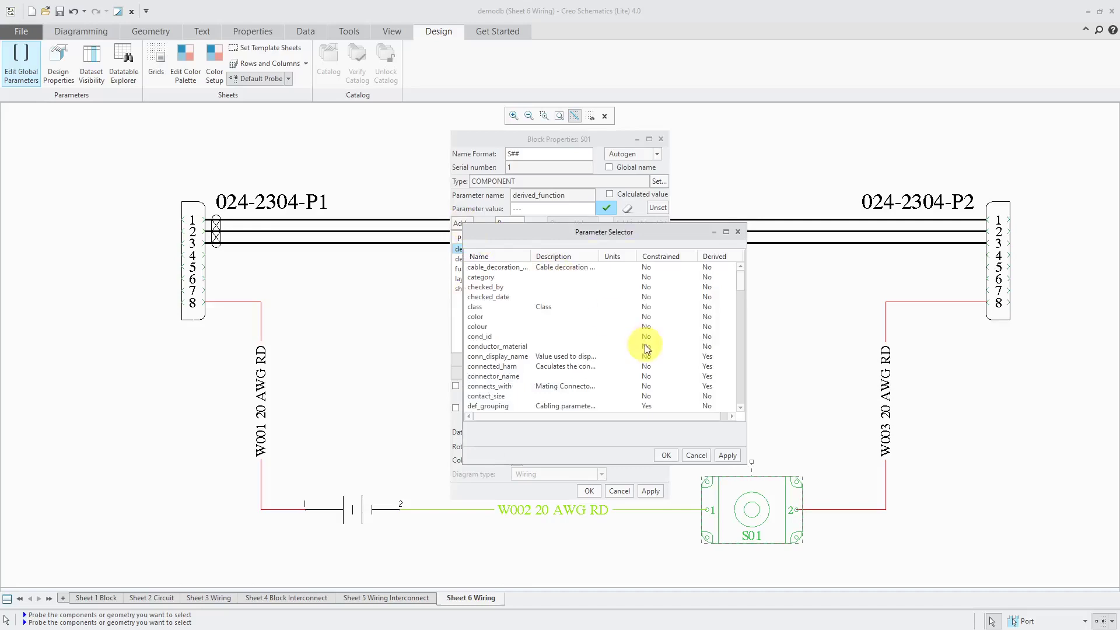
{"action": "left_click", "coordinate": [492, 406]}
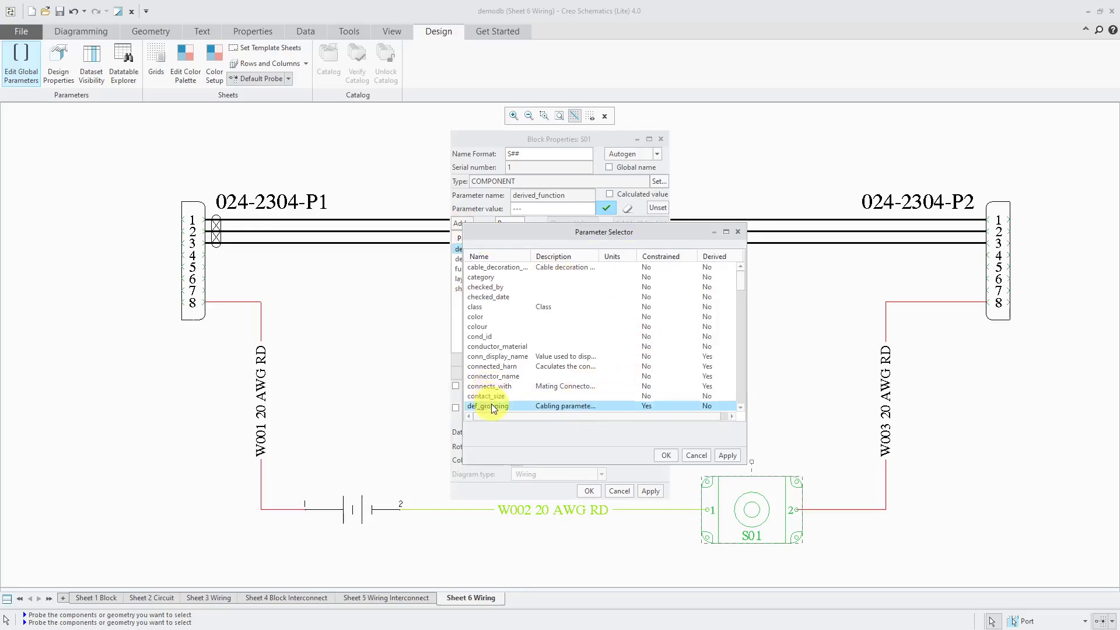
{"action": "left_click", "coordinate": [739, 407]}
{"action": "left_click", "coordinate": [740, 407]}
{"action": "left_click", "coordinate": [740, 407]}
{"action": "left_click", "coordinate": [525, 386], "text": "shift"}
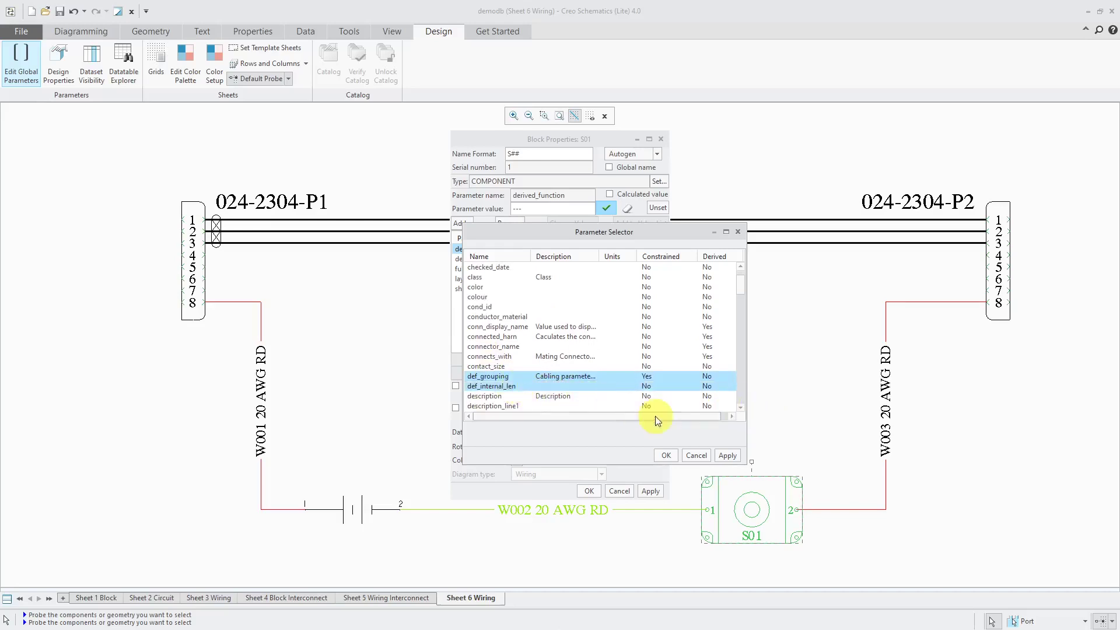
{"action": "scroll", "coordinate": [669, 408], "scroll_direction": "down", "scroll_amount": 2}
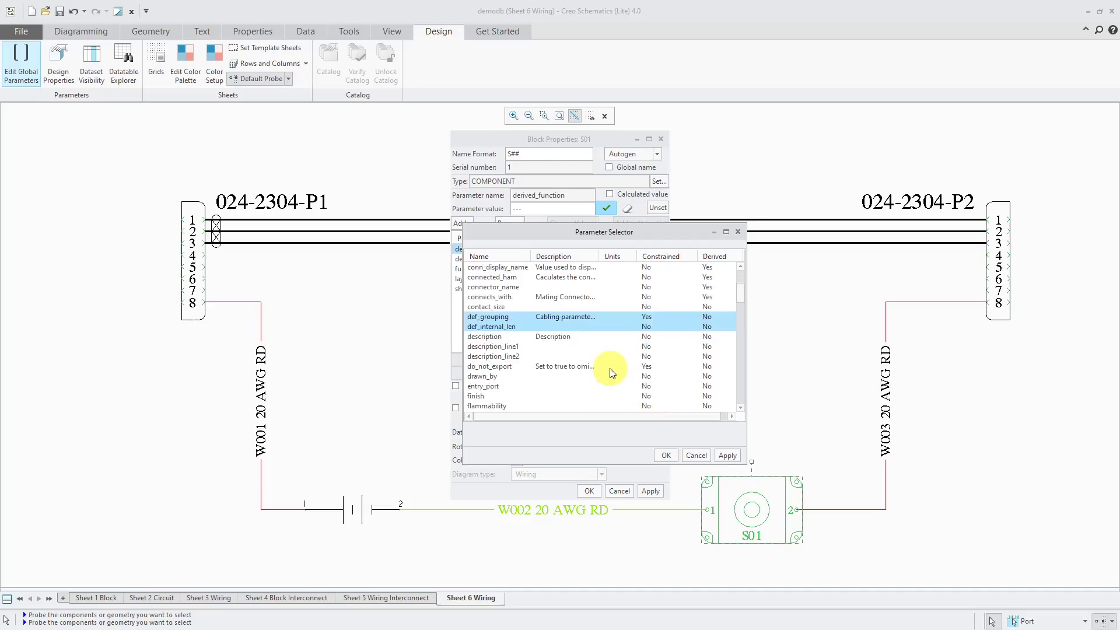
{"action": "scroll", "coordinate": [610, 368], "scroll_direction": "down", "scroll_amount": 8}
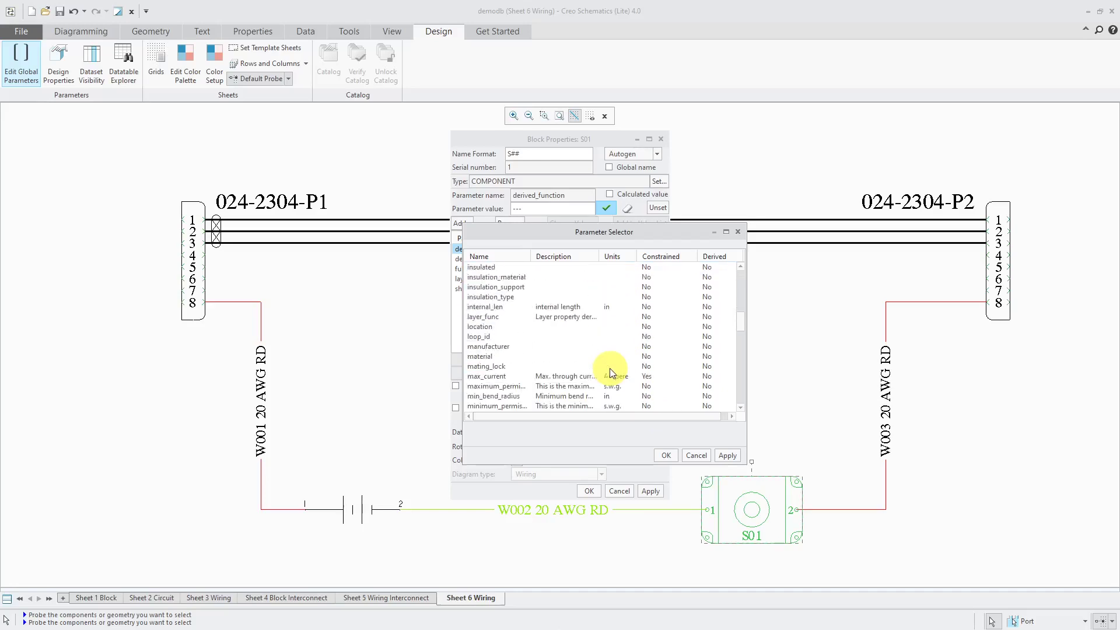
{"action": "scroll", "coordinate": [524, 363], "scroll_direction": "down", "scroll_amount": 2}
{"action": "left_click", "coordinate": [521, 366]}
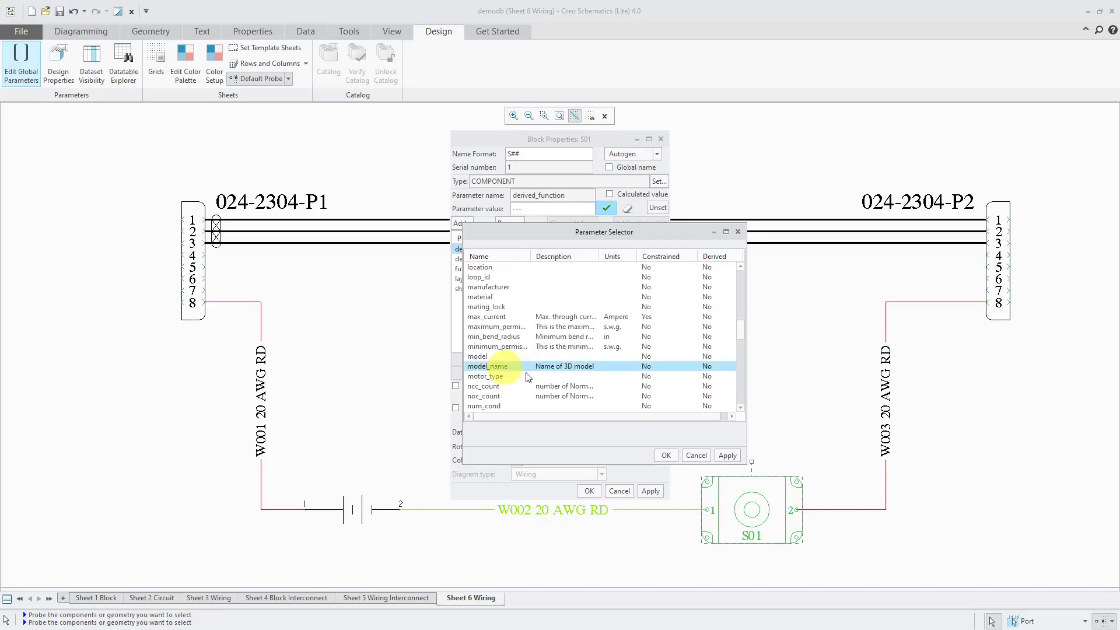
{"action": "scroll", "coordinate": [620, 380], "scroll_direction": "down", "scroll_amount": 2}
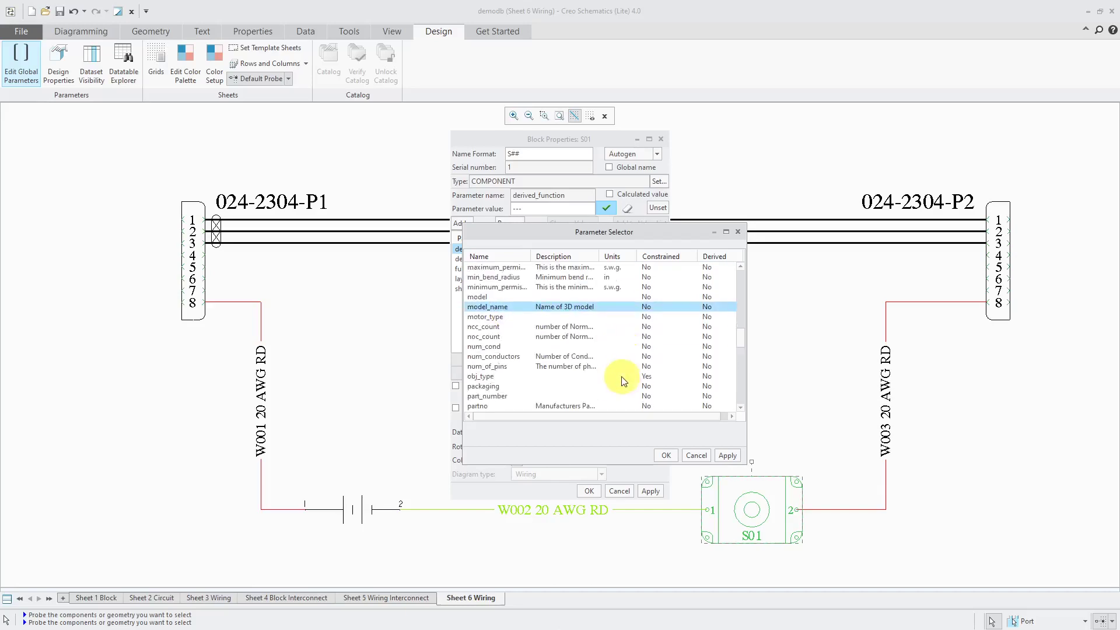
{"action": "left_click", "coordinate": [504, 366], "text": "ctrl"}
{"action": "left_click", "coordinate": [667, 455]}
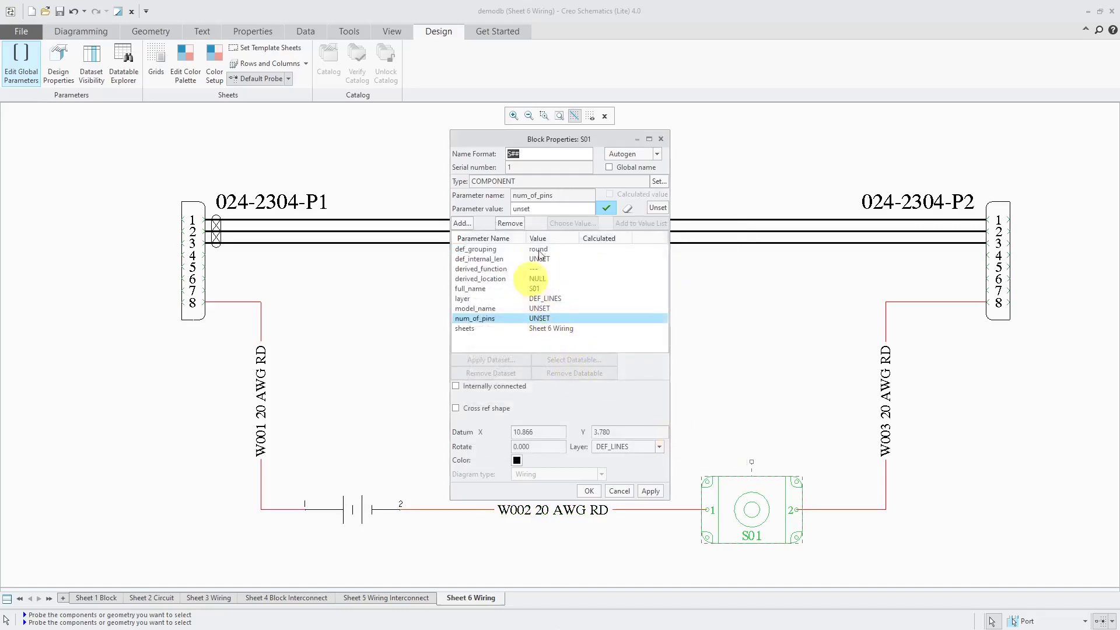
Set S01's num_of_pins to 2 and def_internal_len to 0, then close Block Properties
{"action": "double_click", "coordinate": [546, 209]}
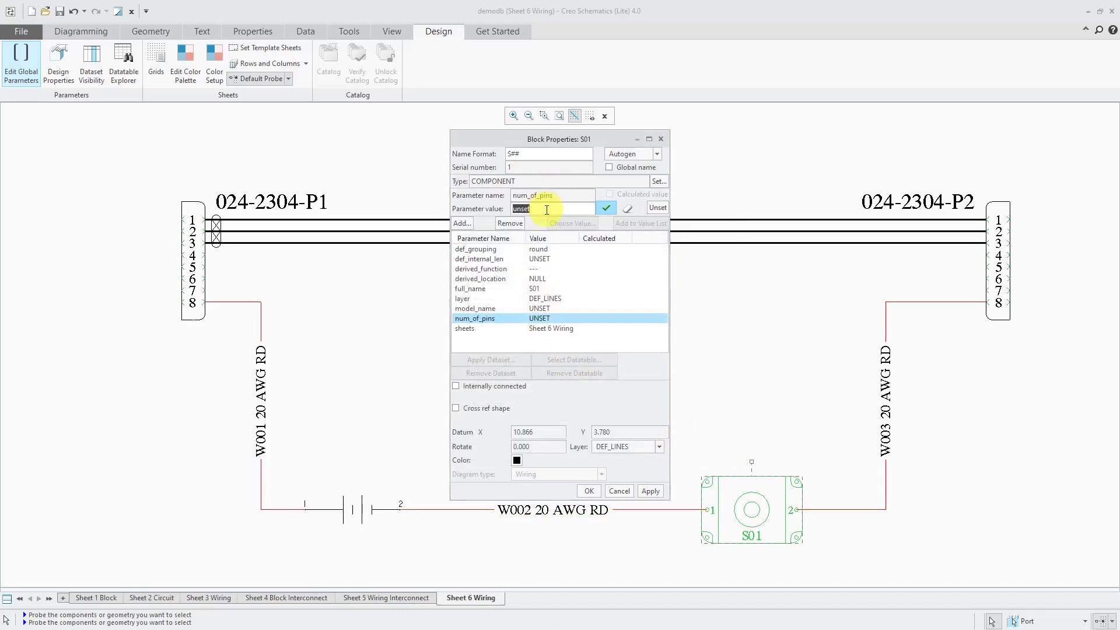
{"action": "type", "text": "2"}
{"action": "key", "text": "Return"}
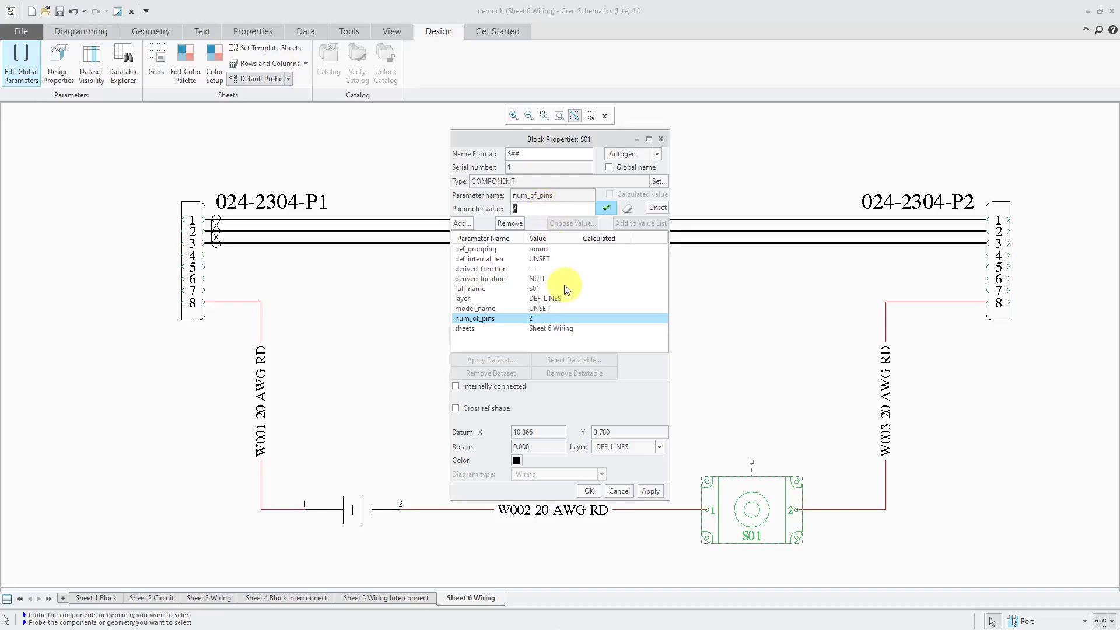
{"action": "left_click", "coordinate": [545, 264]}
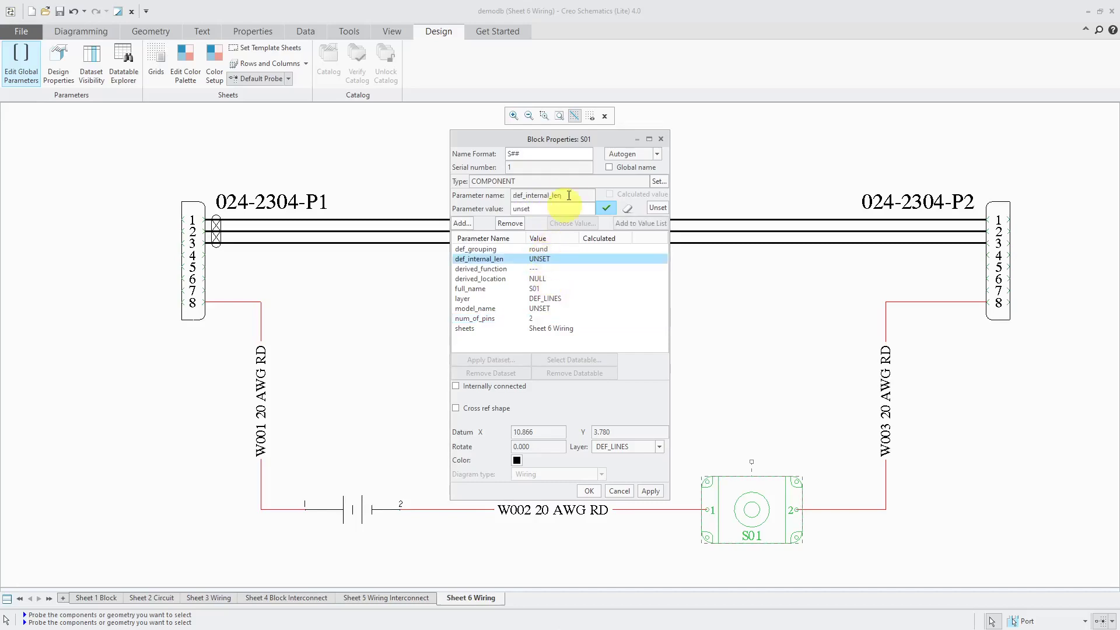
{"action": "double_click", "coordinate": [563, 209]}
{"action": "type", "text": "0"}
{"action": "key", "text": "Return"}
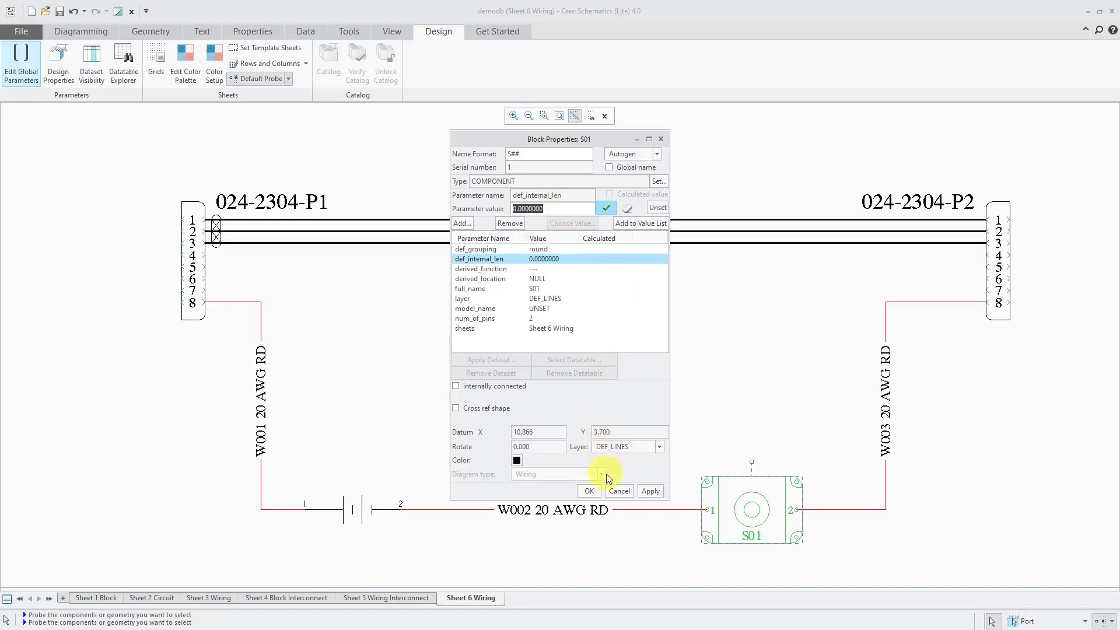
{"action": "left_click", "coordinate": [591, 491]}
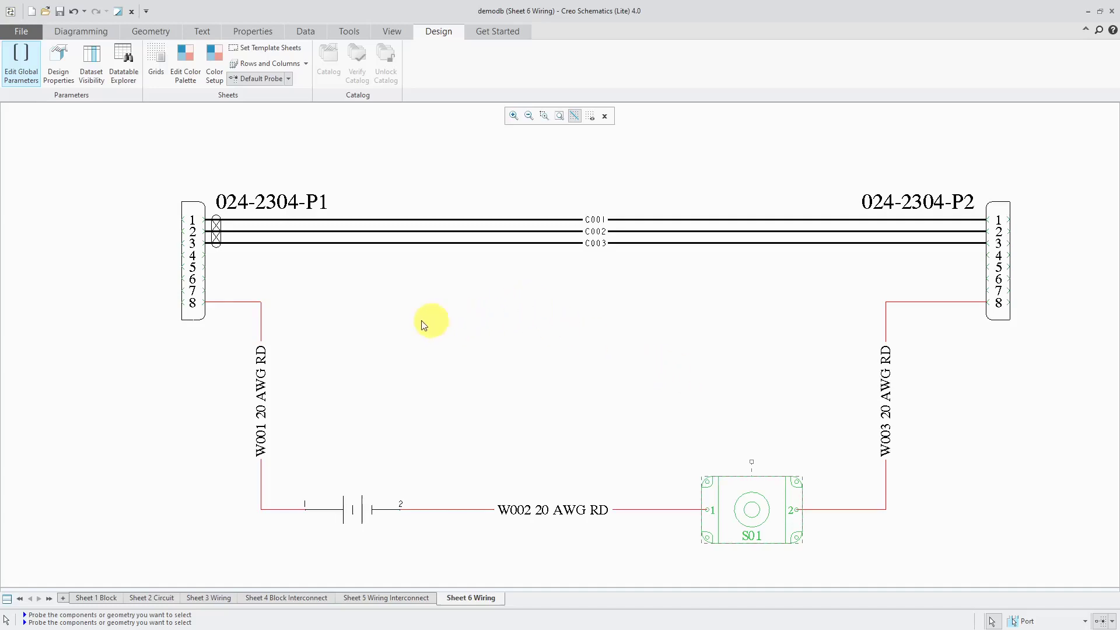
{"action": "left_click", "coordinate": [268, 310]}
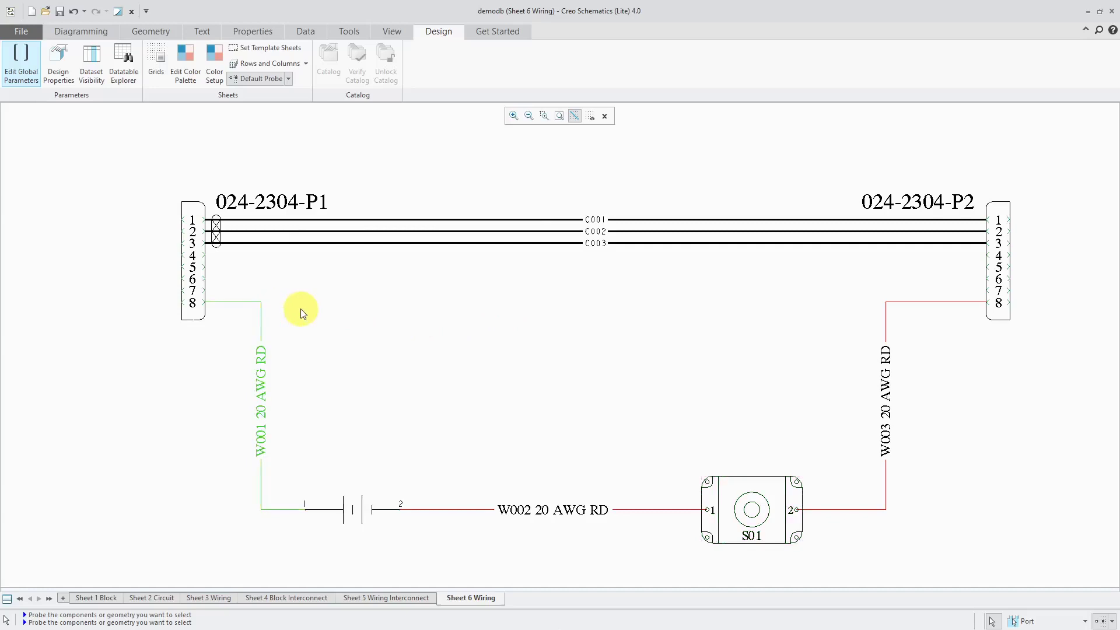
{"action": "right_click", "coordinate": [300, 309]}
{"action": "left_click", "coordinate": [377, 527]}
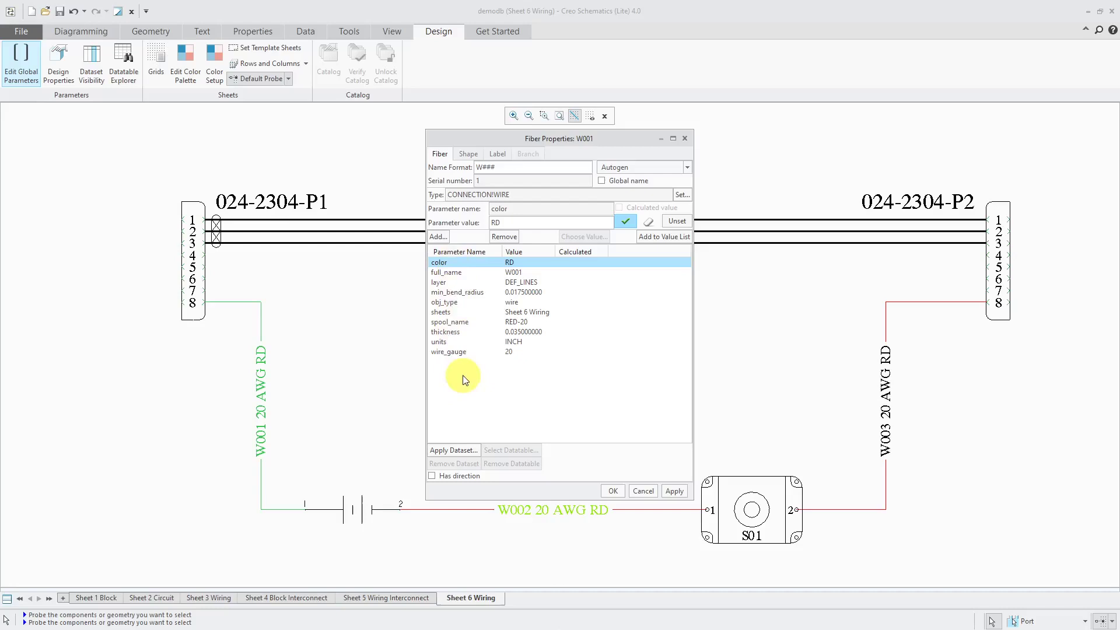
{"action": "left_click", "coordinate": [612, 491]}
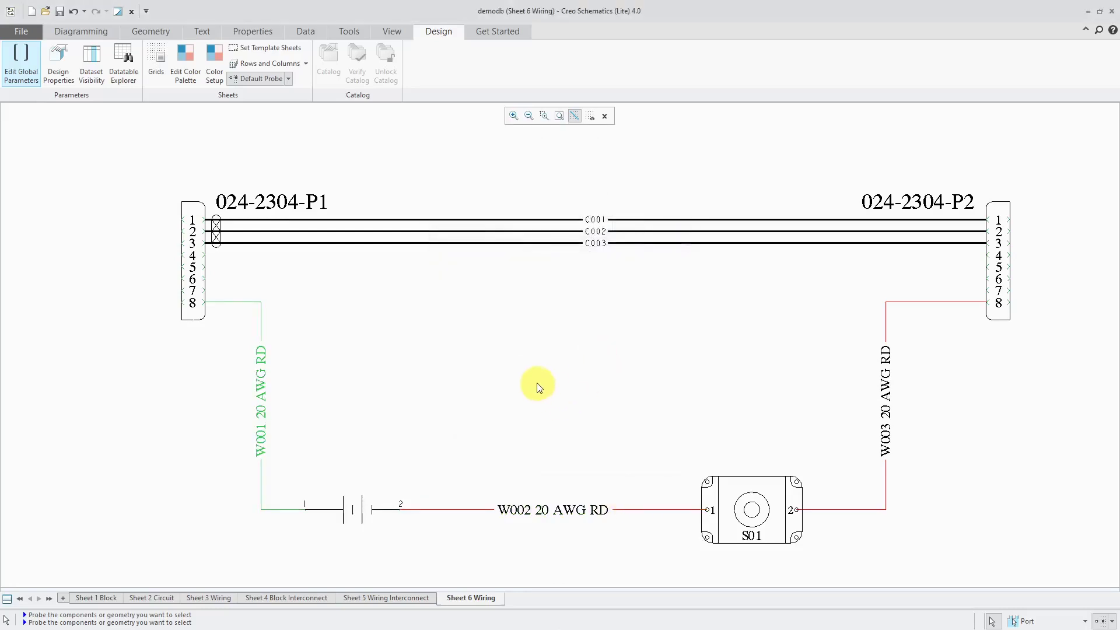
{"action": "left_click", "coordinate": [219, 261]}
{"action": "right_click", "coordinate": [344, 302]}
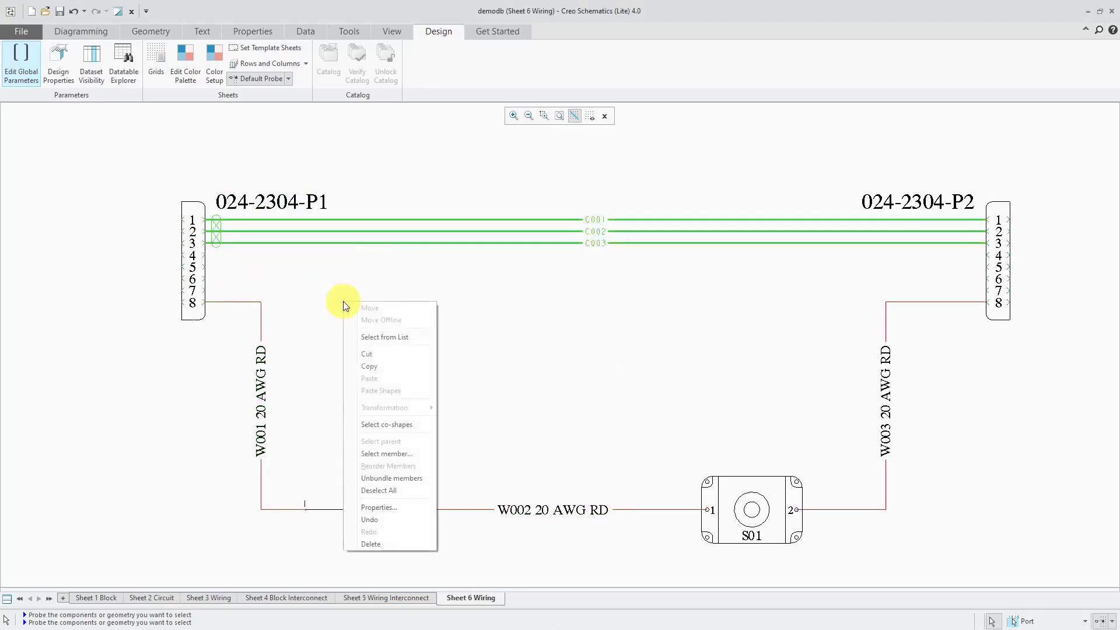
{"action": "left_click", "coordinate": [404, 508]}
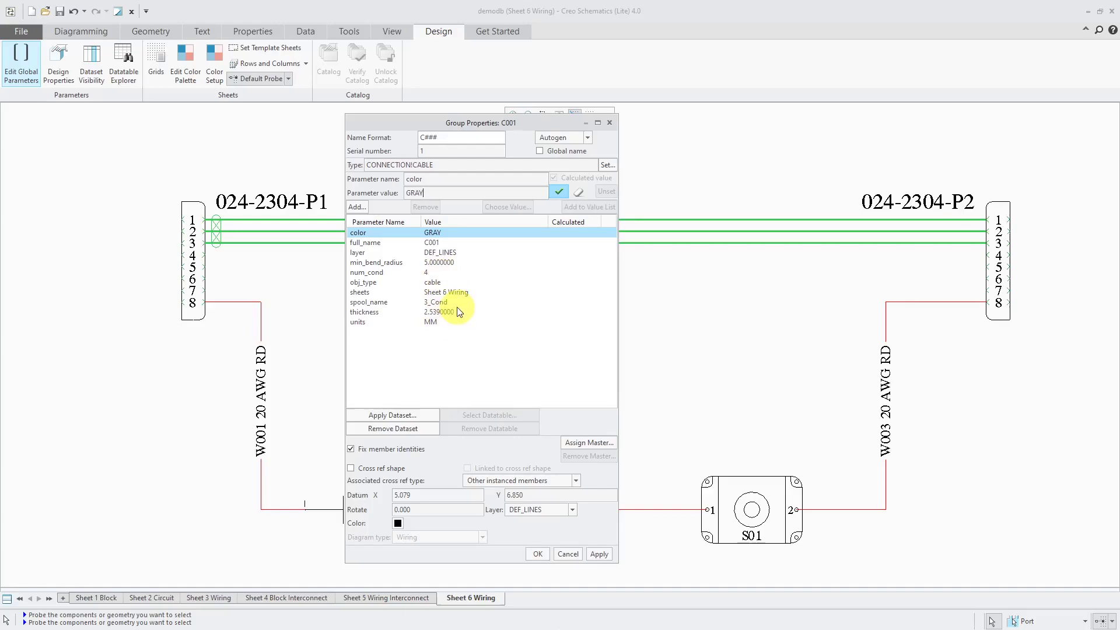
{"action": "left_click", "coordinate": [537, 554]}
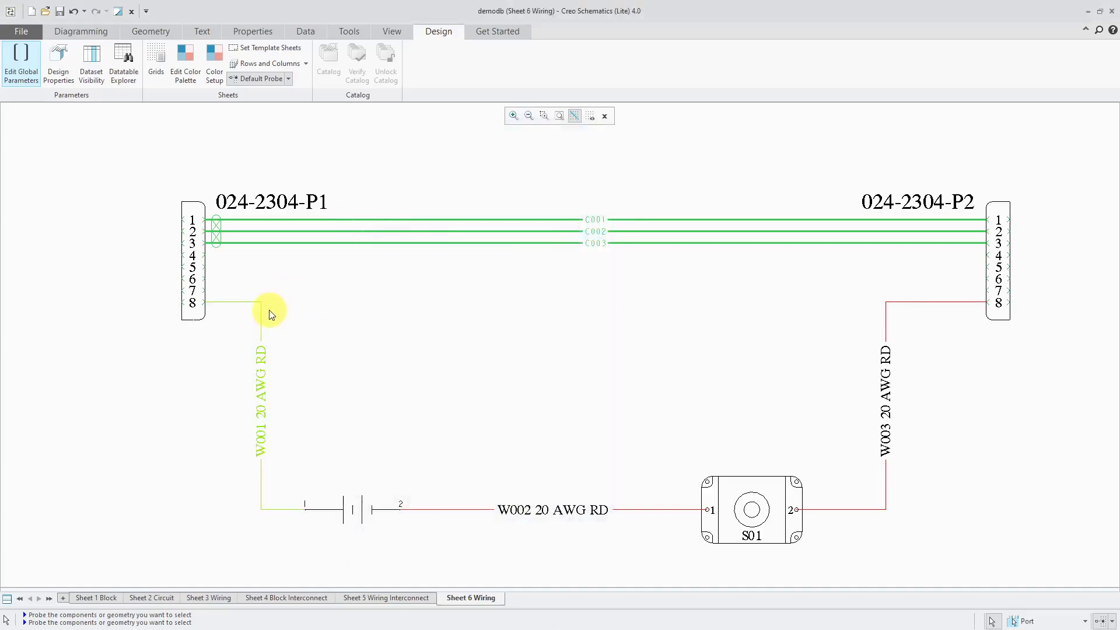
{"action": "right_click", "coordinate": [312, 311]}
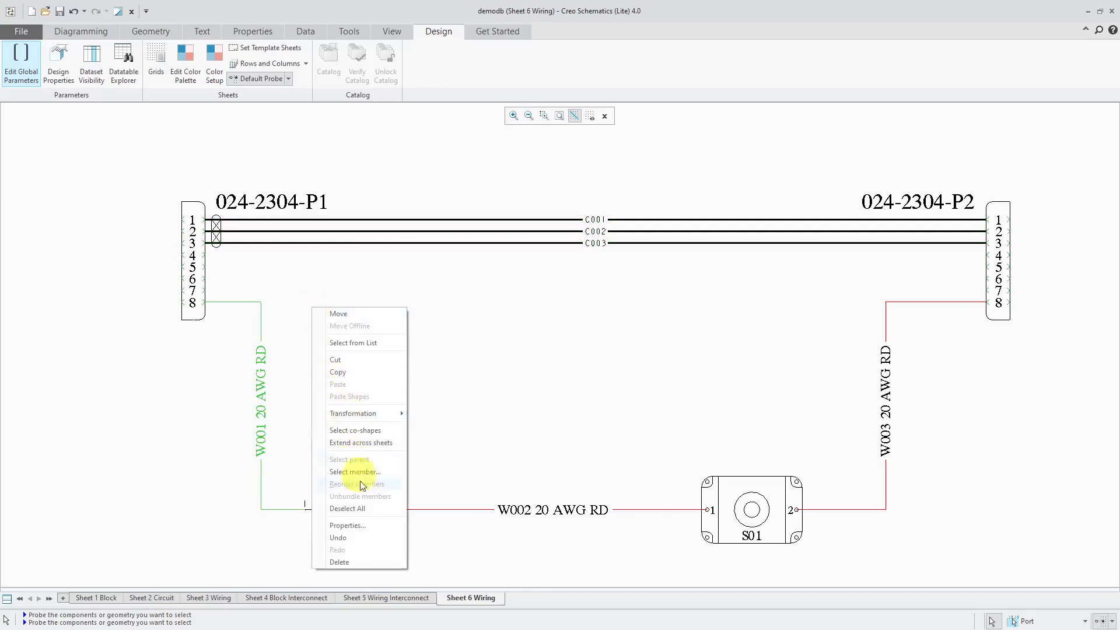
{"action": "left_click", "coordinate": [360, 525]}
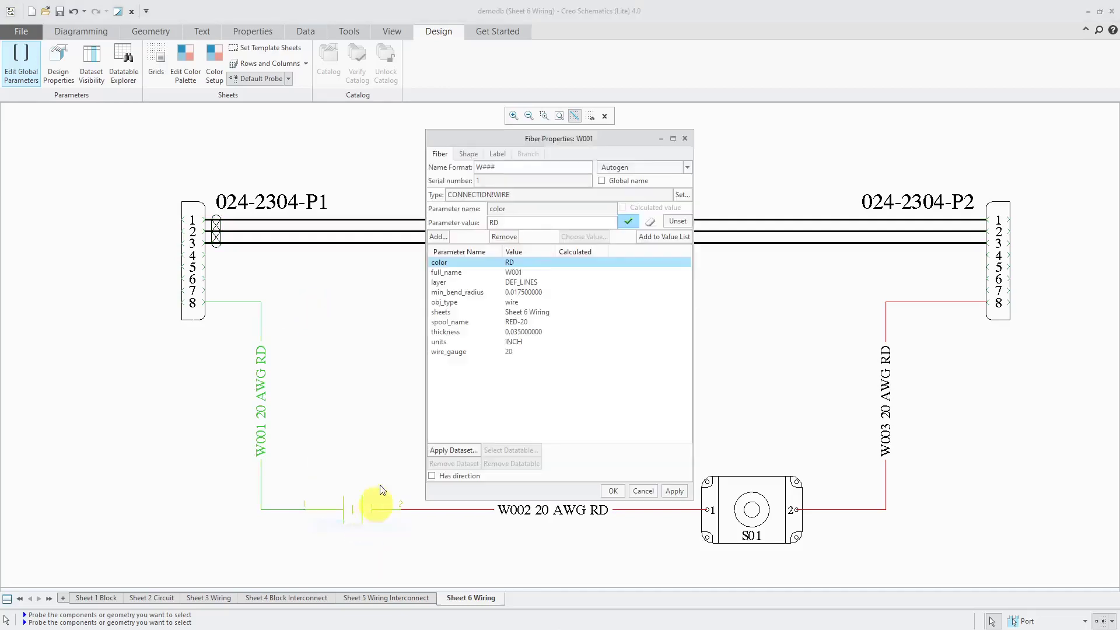
{"action": "left_click", "coordinate": [454, 293]}
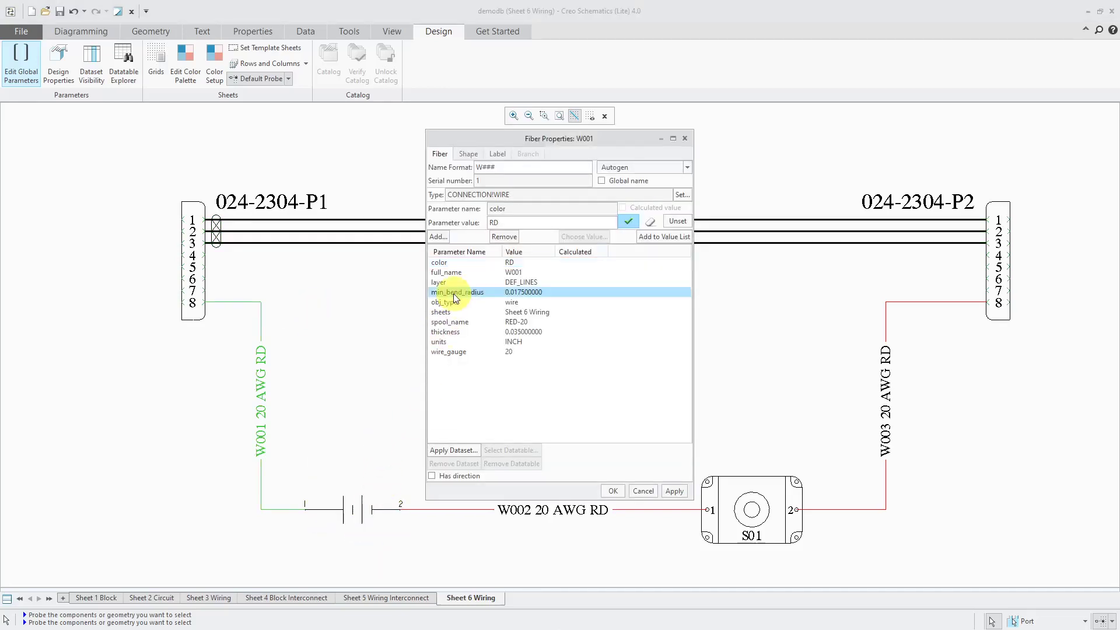
{"action": "left_click", "coordinate": [458, 331]}
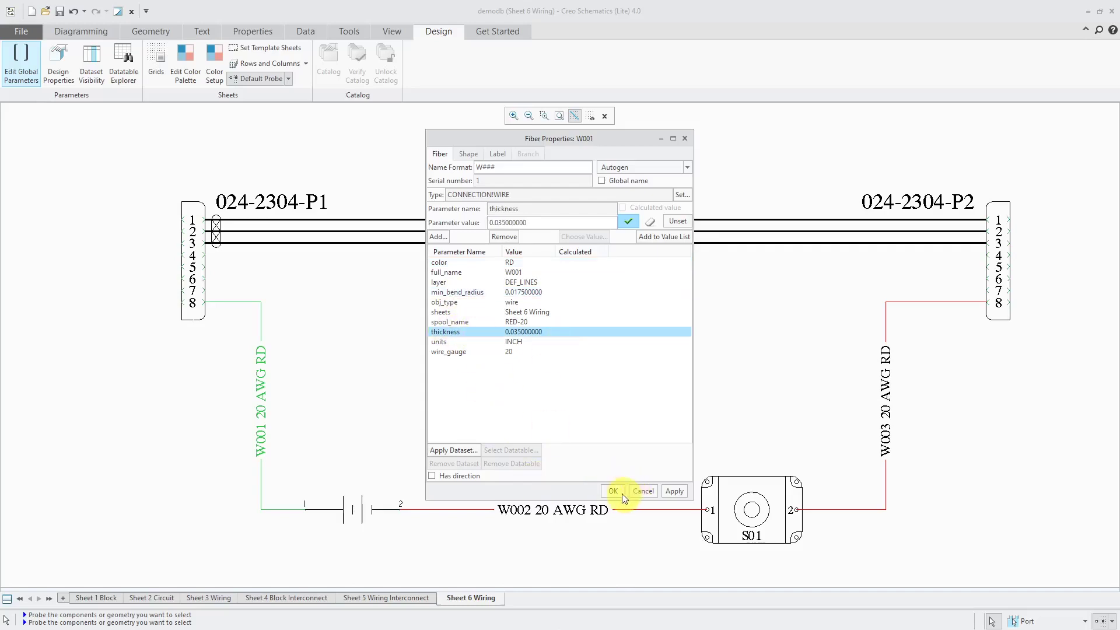
{"action": "left_click", "coordinate": [514, 342]}
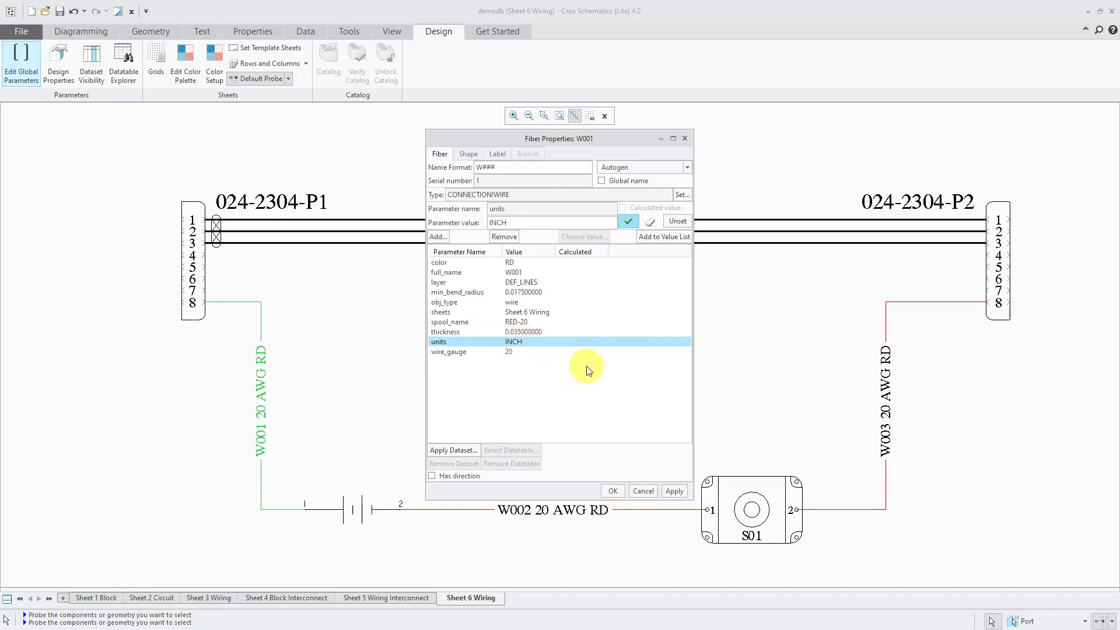
{"action": "left_click", "coordinate": [646, 493]}
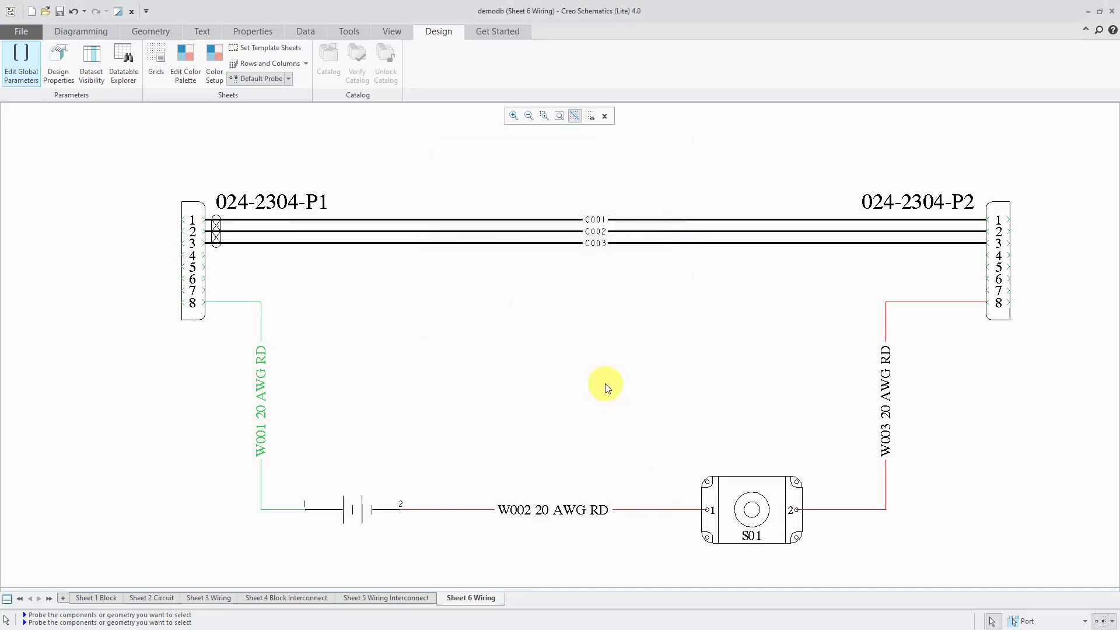
{"action": "left_click", "coordinate": [606, 386]}
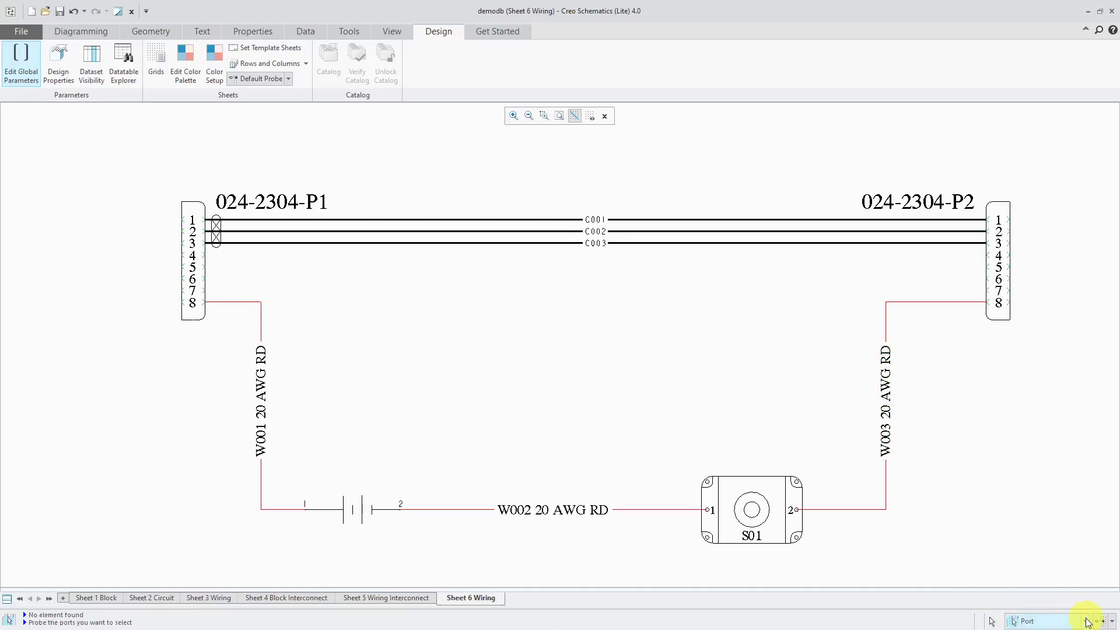
Restrict selection to Port and confirm P1 pin 4's entry_port is ENTRY in its properties
{"action": "left_click", "coordinate": [1027, 622]}
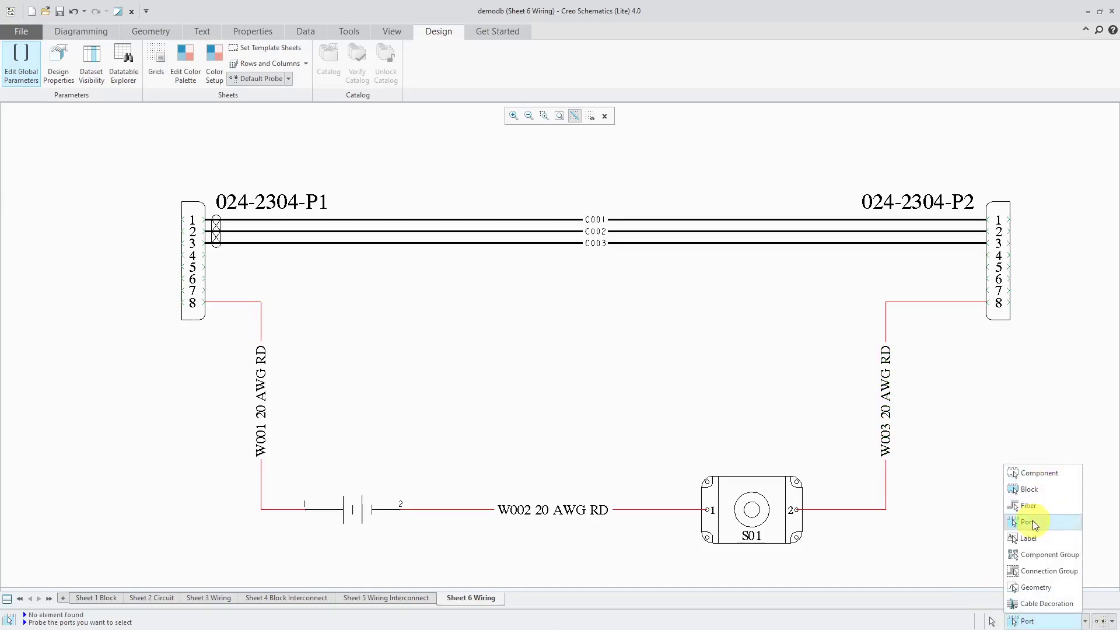
{"action": "left_click", "coordinate": [1031, 522]}
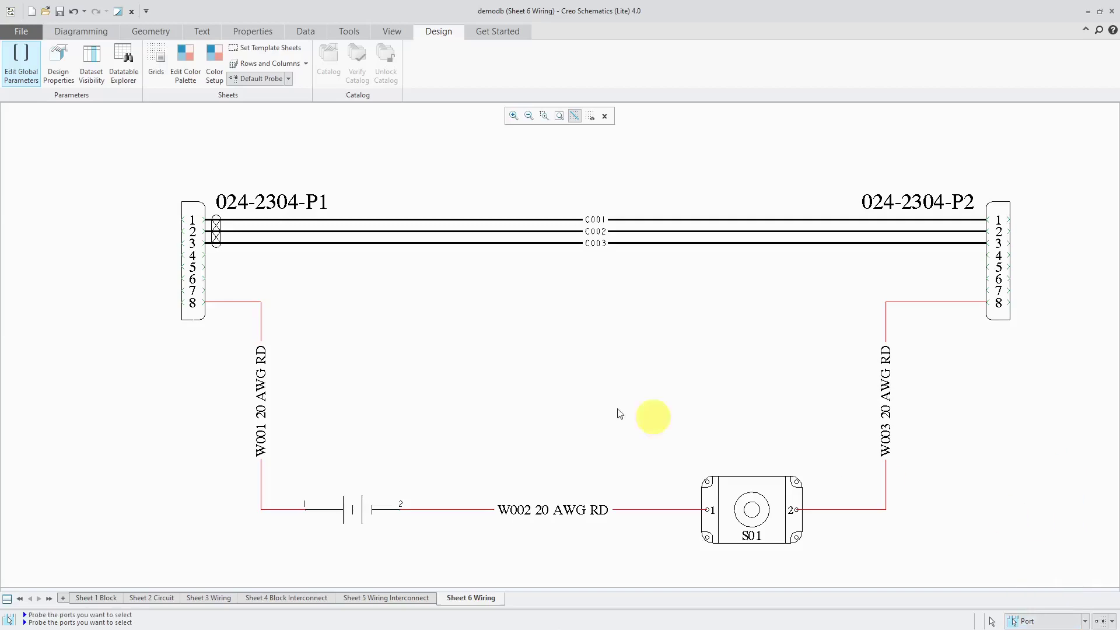
{"action": "left_click", "coordinate": [195, 257]}
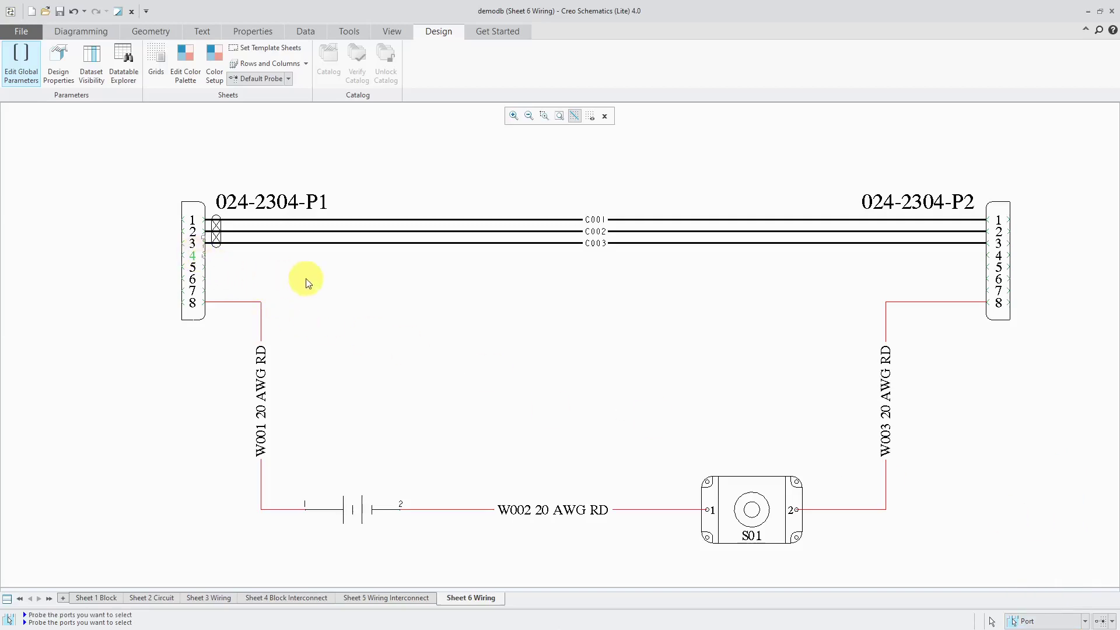
{"action": "right_click", "coordinate": [303, 279]}
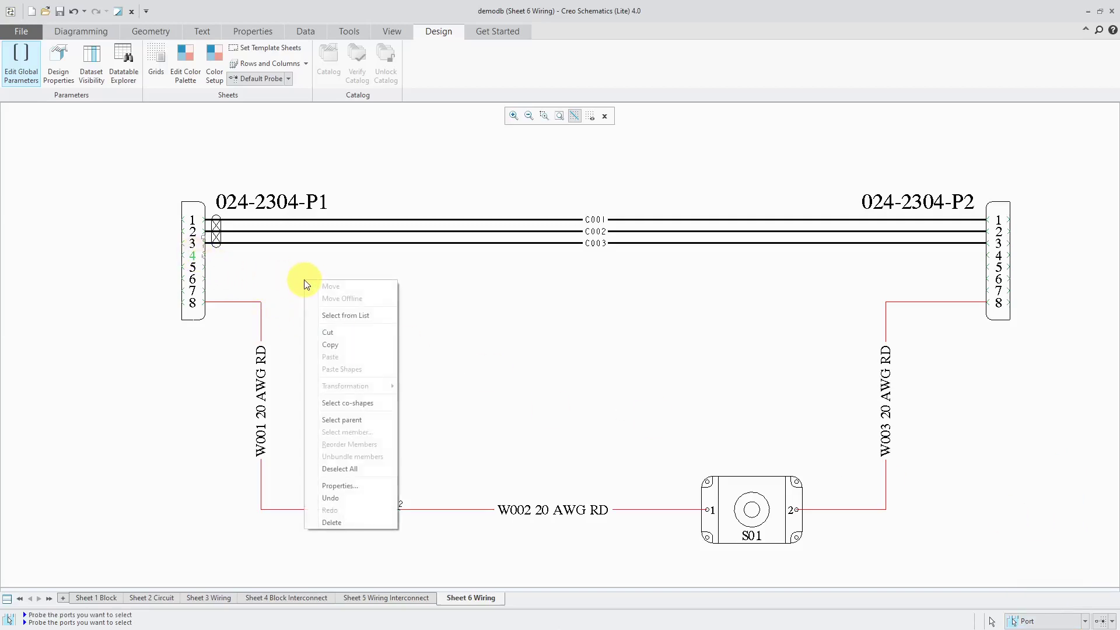
{"action": "left_click", "coordinate": [342, 485]}
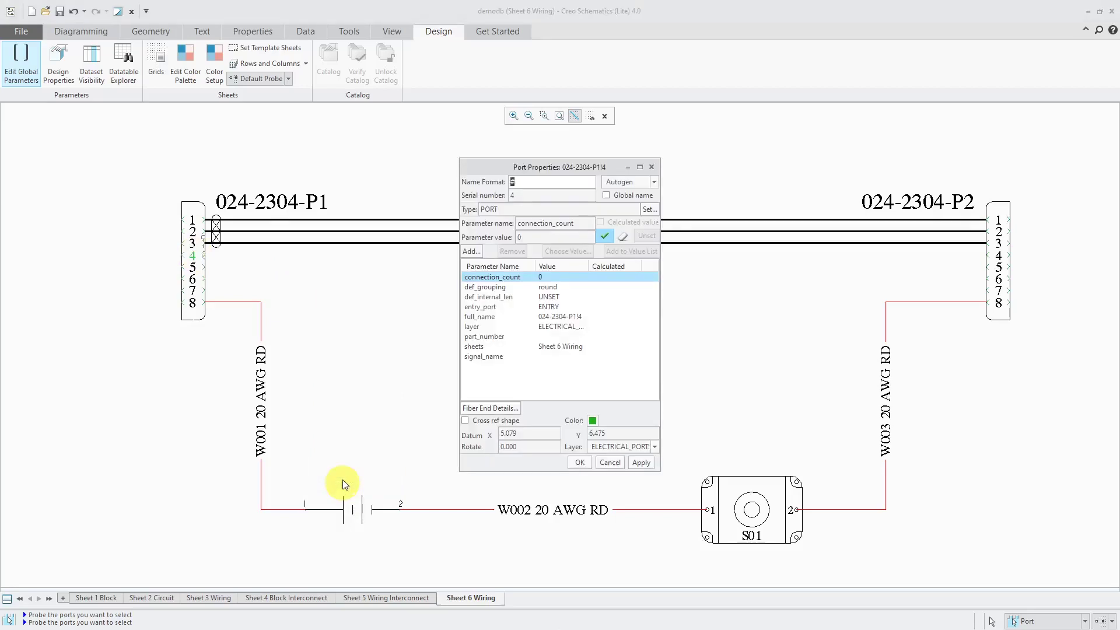
{"action": "left_click", "coordinate": [485, 307]}
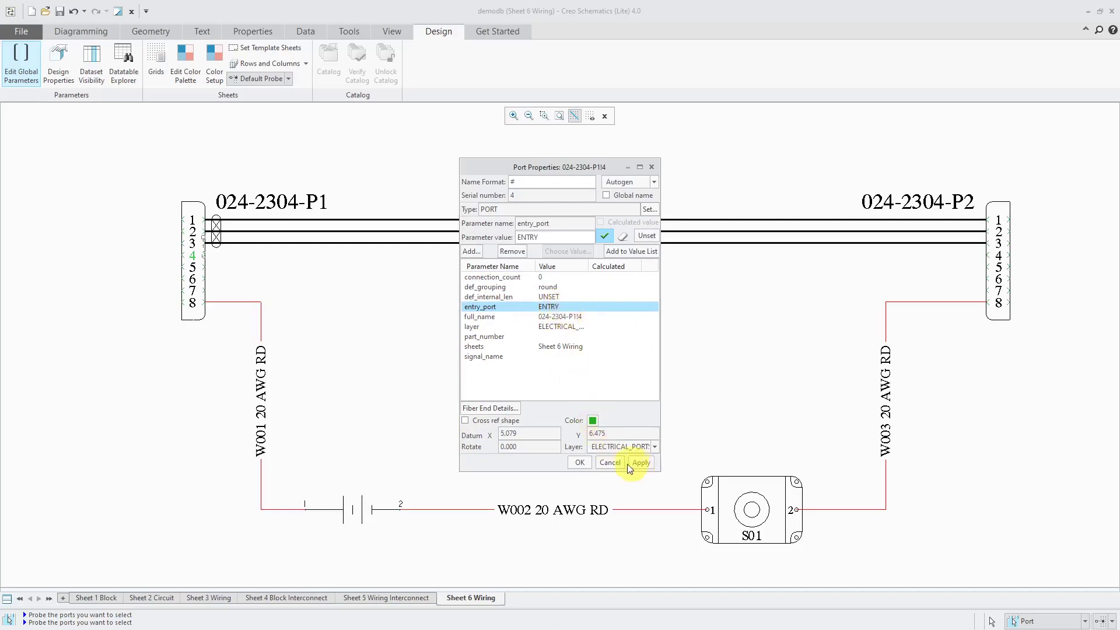
{"action": "left_click", "coordinate": [580, 462]}
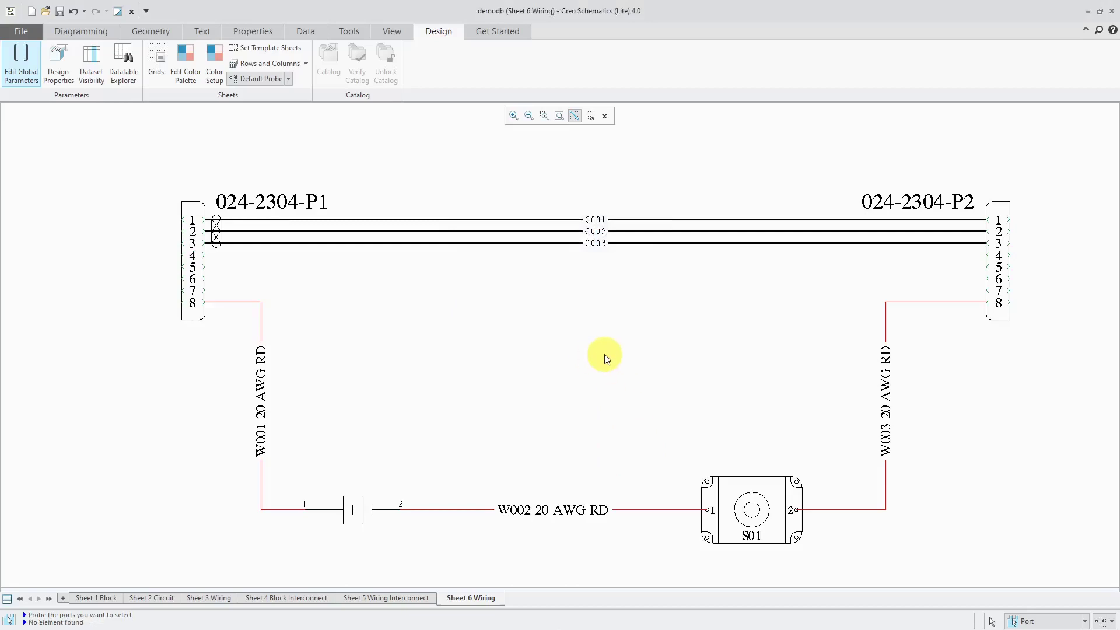